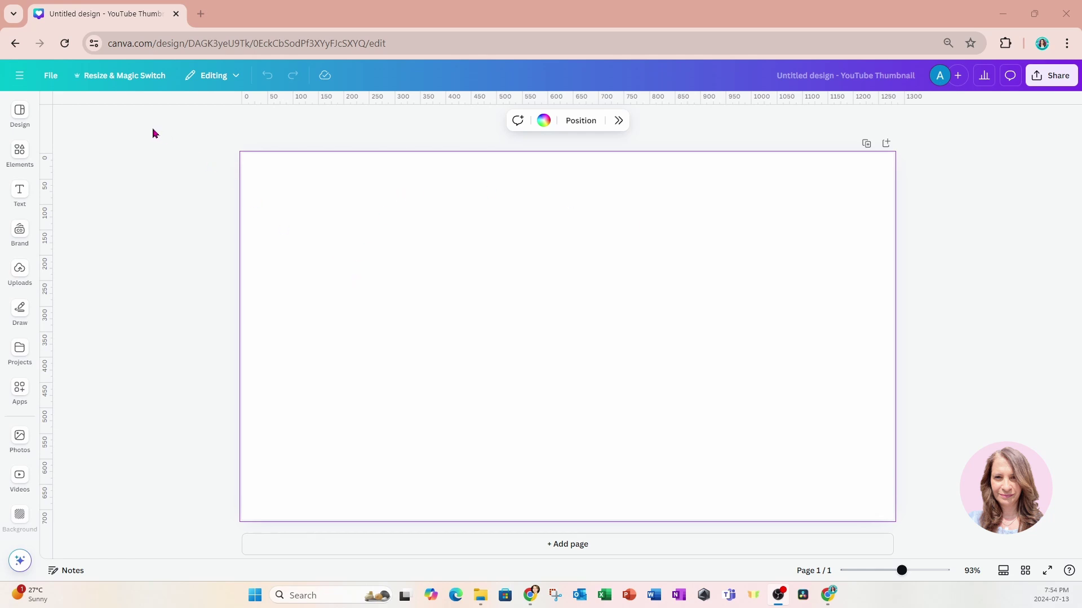
# Step: Check the design's file details, then add a text box reading 'STAYING BLESSED'
pyautogui.click(53, 79)
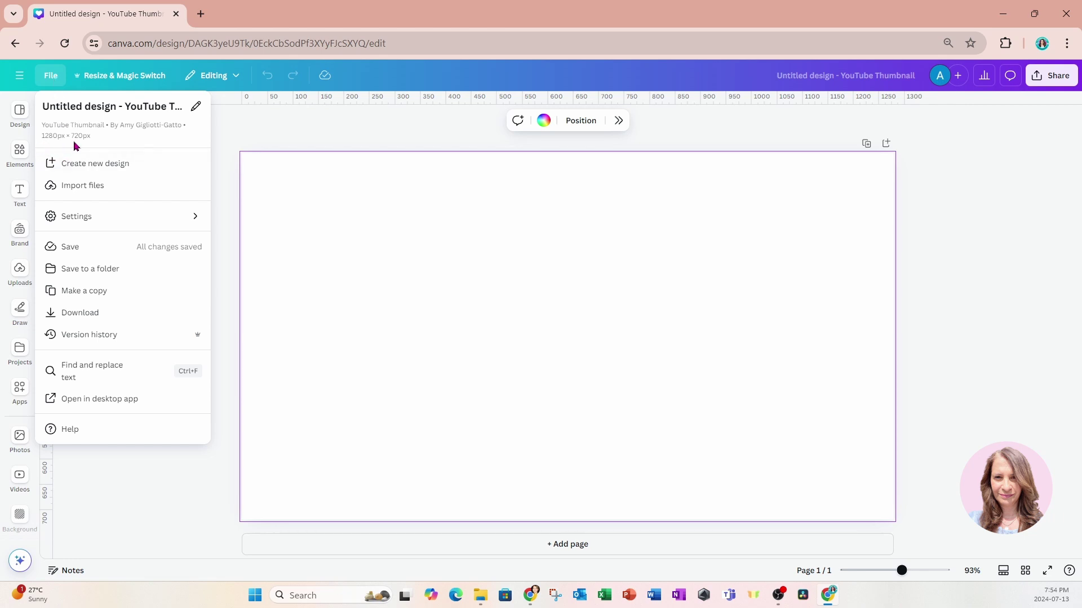
pyautogui.click(602, 325)
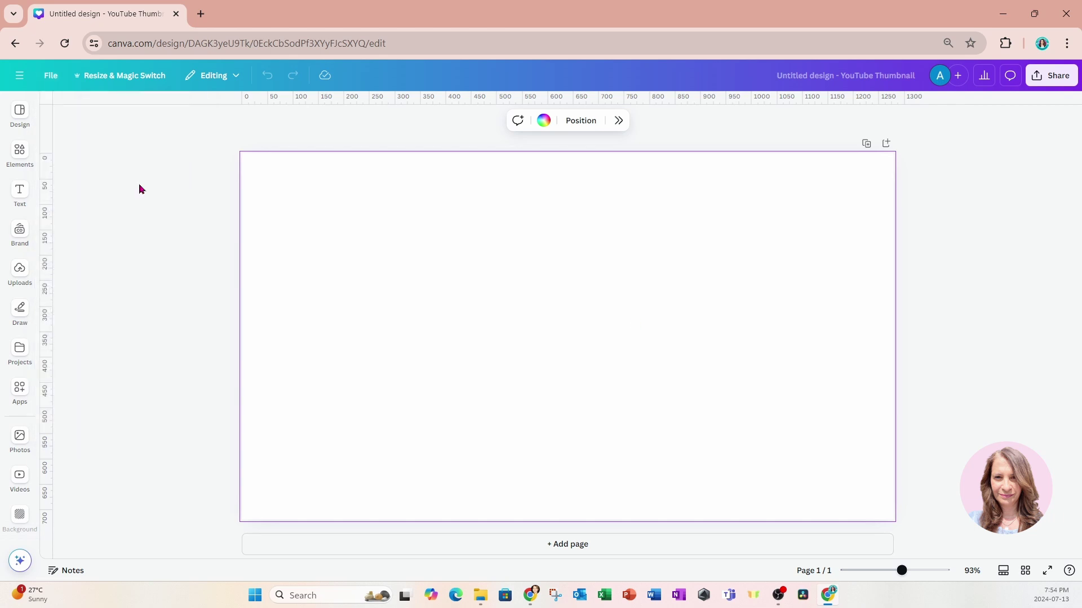
pyautogui.click(17, 198)
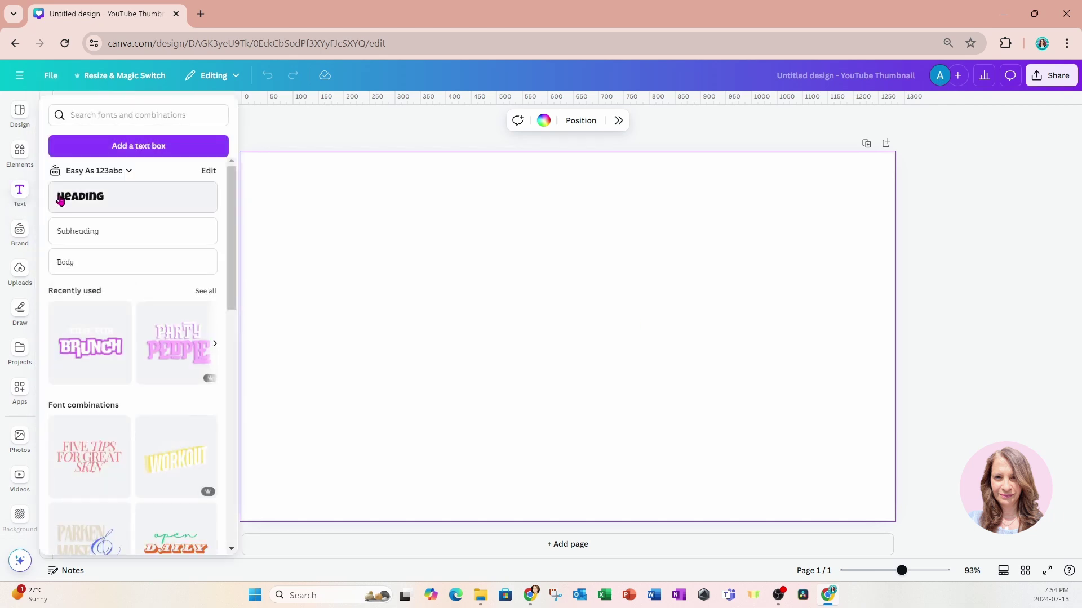
pyautogui.click(74, 148)
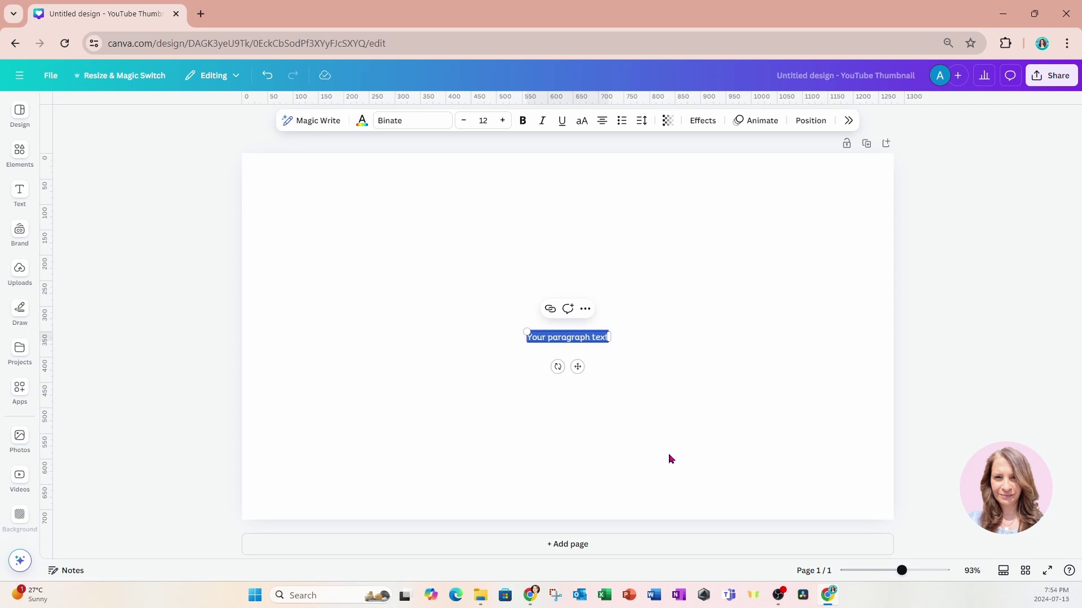
pyautogui.write('STAYING')
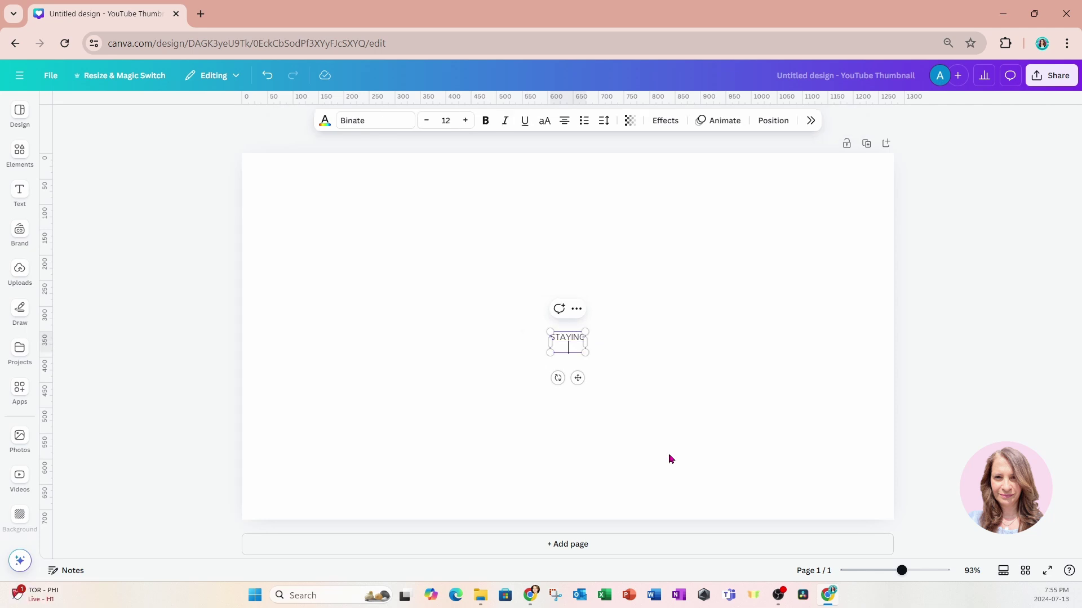
pyautogui.write(' BLESSED')
# Step: Enlarge the STAYING BLESSED text to size 92.8
pyautogui.moveTo(586, 332); pyautogui.dragTo(725, 252)
pyautogui.moveTo(548, 252); pyautogui.dragTo(443, 192)
pyautogui.click(597, 449)
# Step: Move the text toward the page centre, set it in Anton with line spacing 0.93
pyautogui.moveTo(596, 310); pyautogui.dragTo(569, 366)
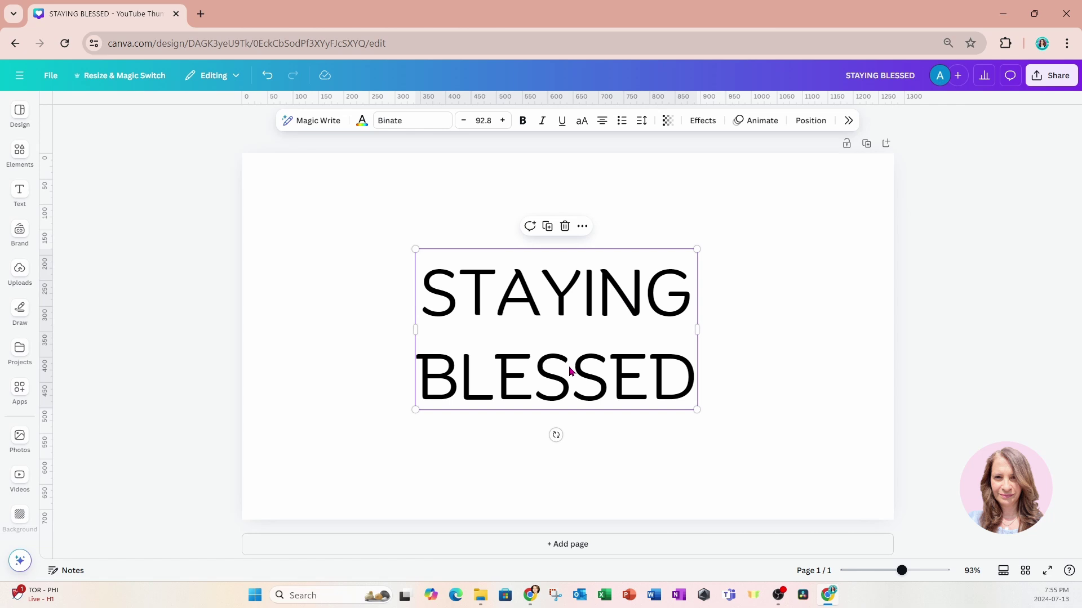
pyautogui.click(420, 122)
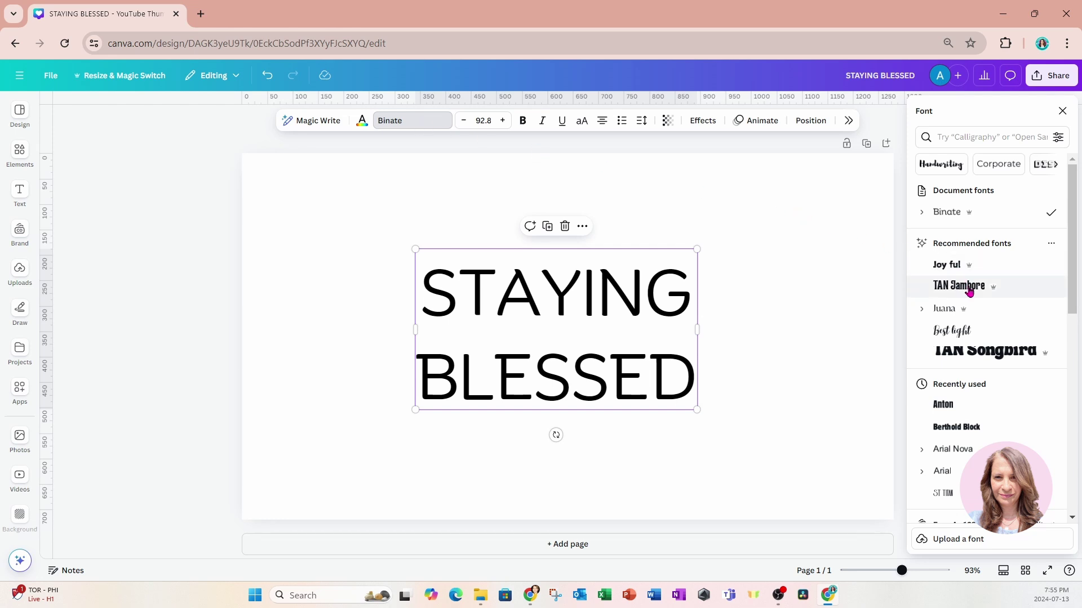
pyautogui.click(938, 406)
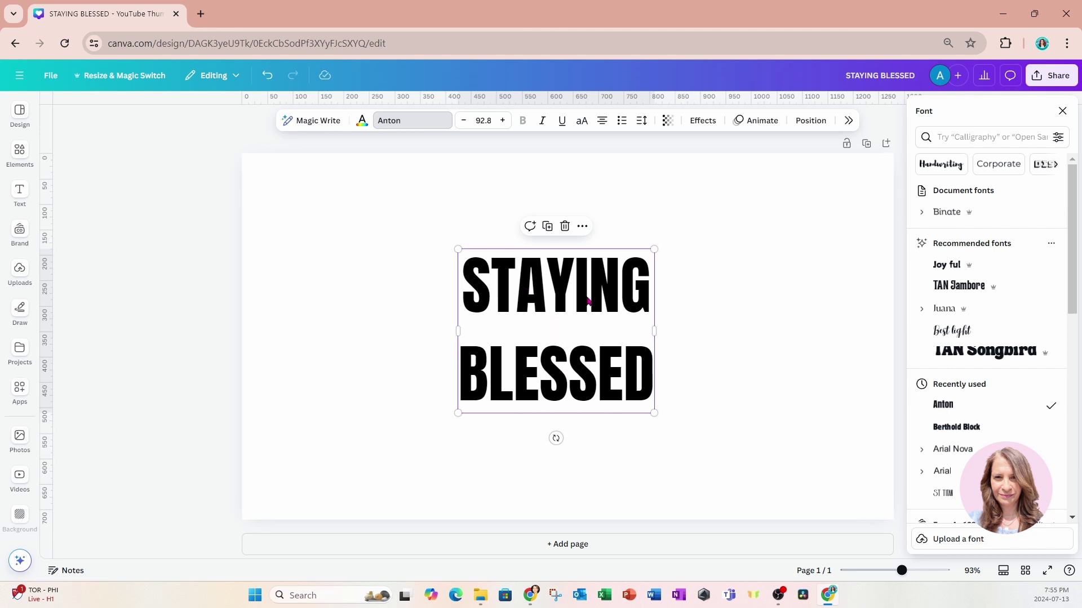
pyautogui.click(642, 125)
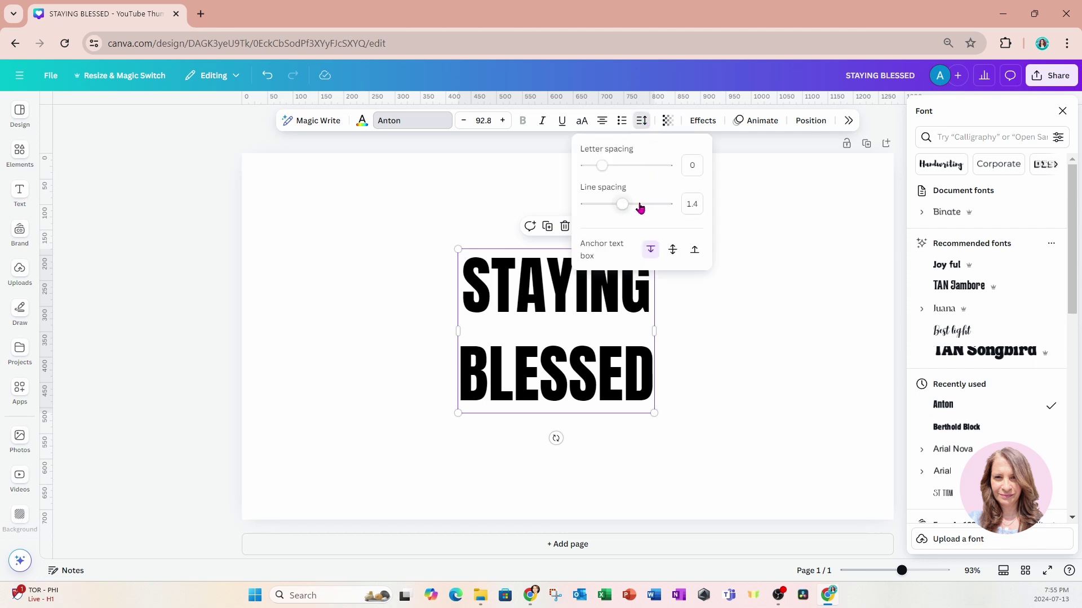
pyautogui.moveTo(623, 210); pyautogui.dragTo(602, 209)
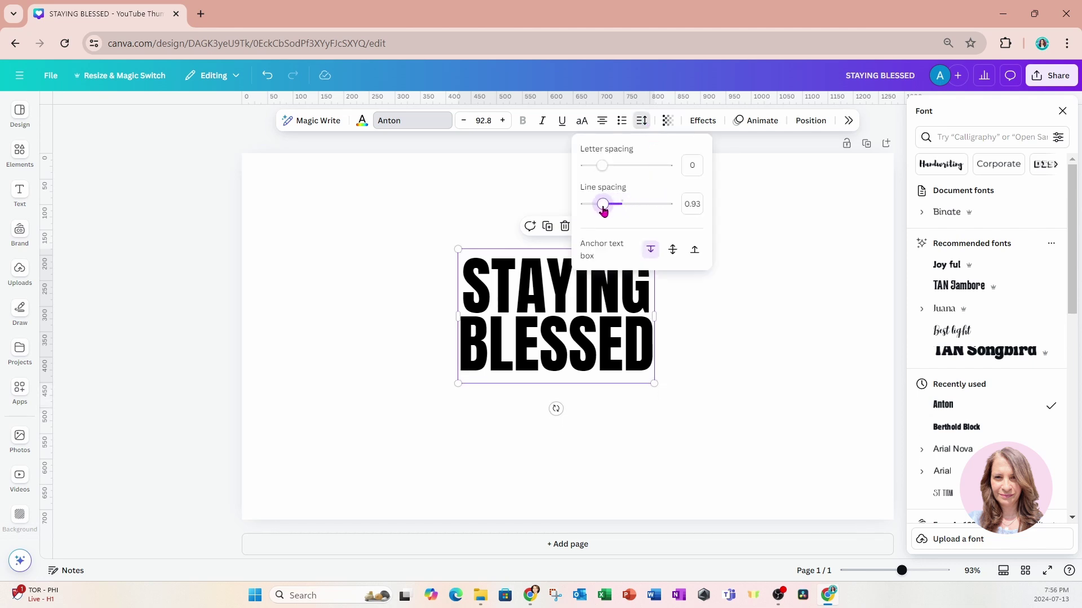
# Step: Rotate the STAYING BLESSED text to 45° and add a horizontal guide across the upper page
pyautogui.click(712, 342)
pyautogui.click(609, 376)
pyautogui.moveTo(556, 408); pyautogui.dragTo(465, 415)
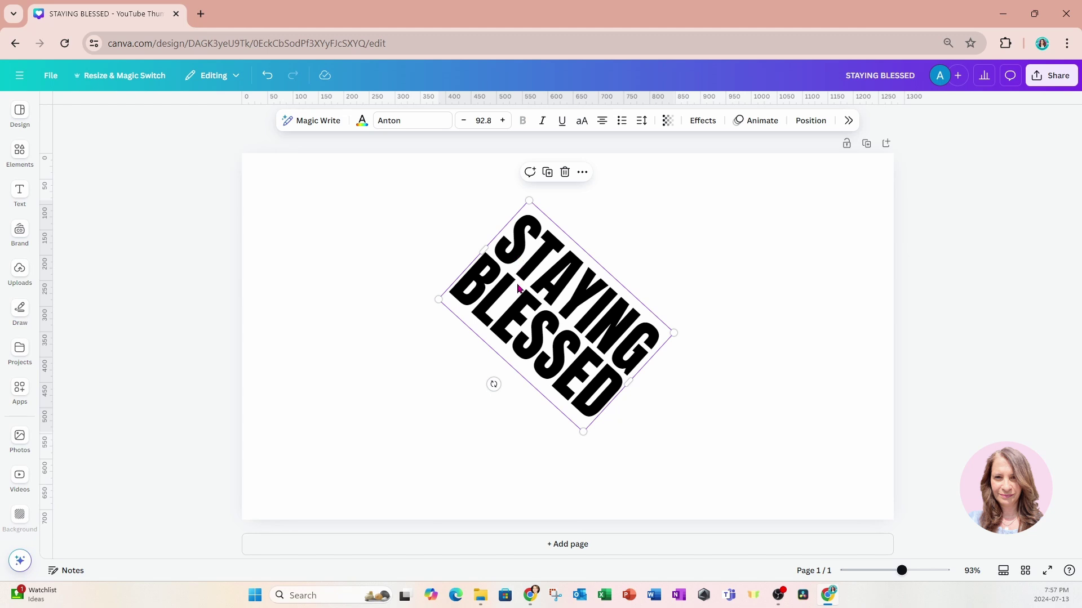
pyautogui.moveTo(493, 384); pyautogui.dragTo(486, 391)
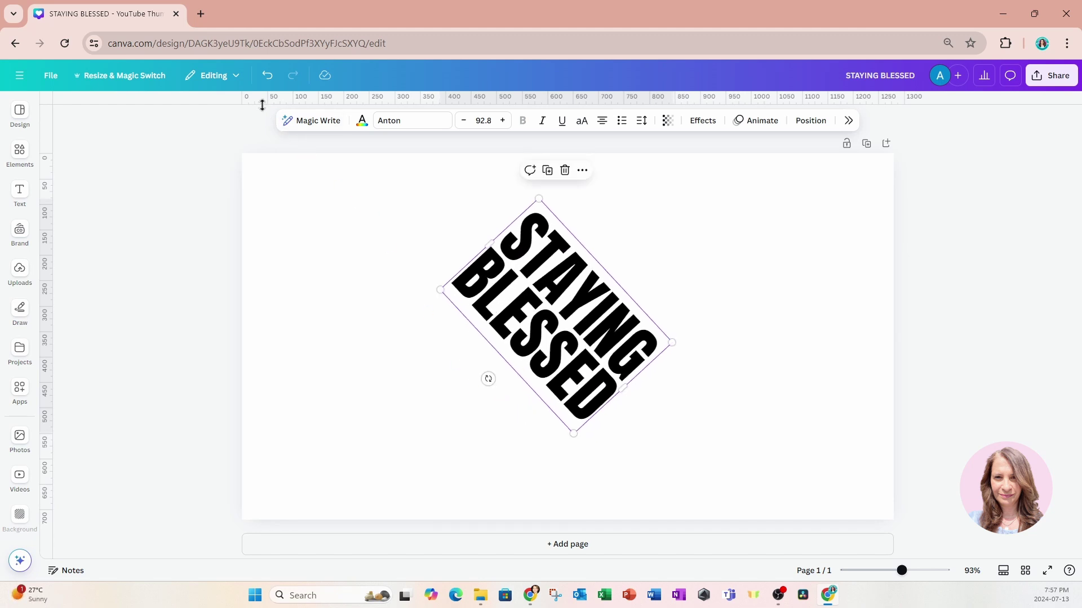
pyautogui.moveTo(262, 105); pyautogui.dragTo(241, 264)
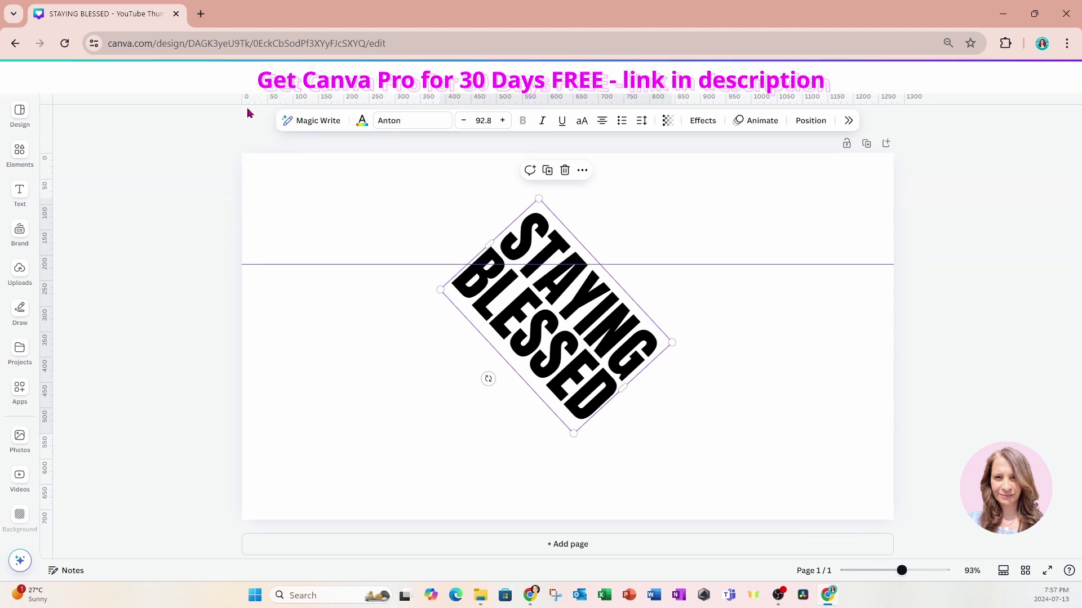
# Step: Add a second, lower guide and enlarge the diagonal text to size 128
pyautogui.moveTo(248, 105); pyautogui.dragTo(251, 388)
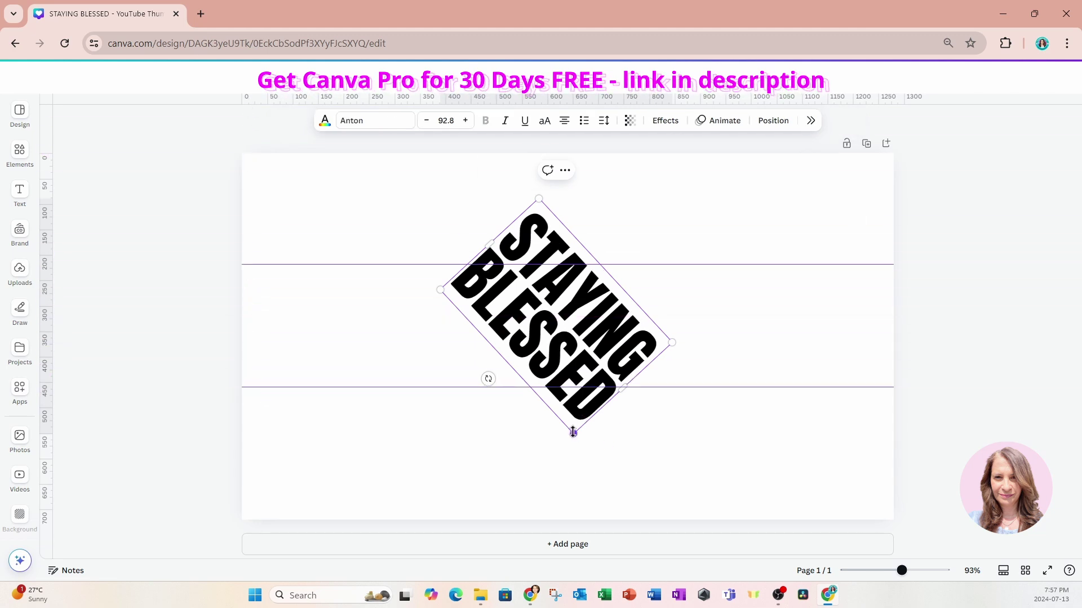
pyautogui.moveTo(573, 432); pyautogui.dragTo(581, 488)
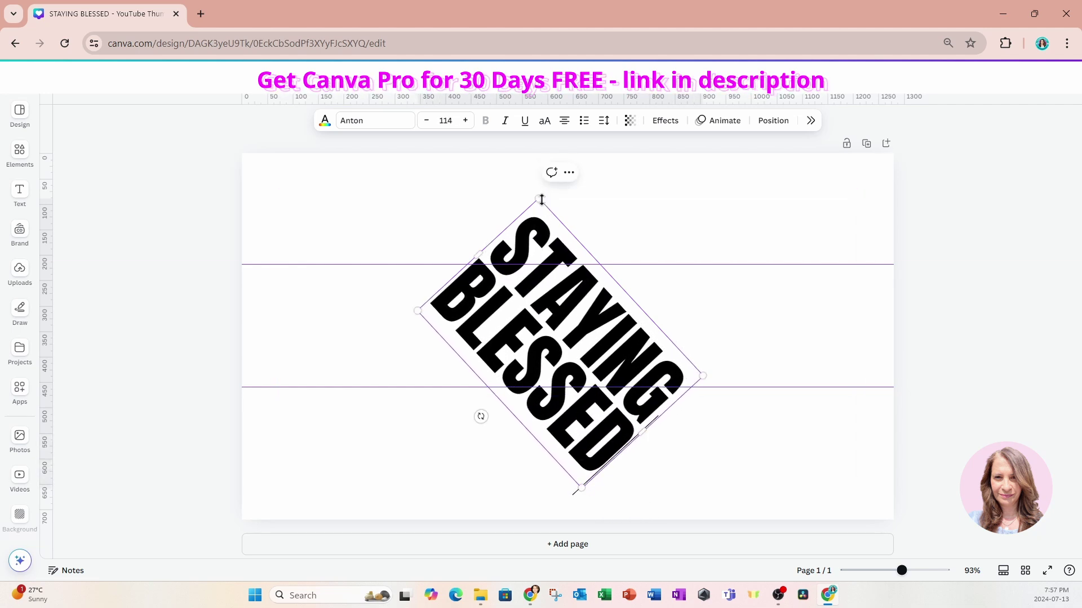
pyautogui.moveTo(539, 199); pyautogui.dragTo(534, 164)
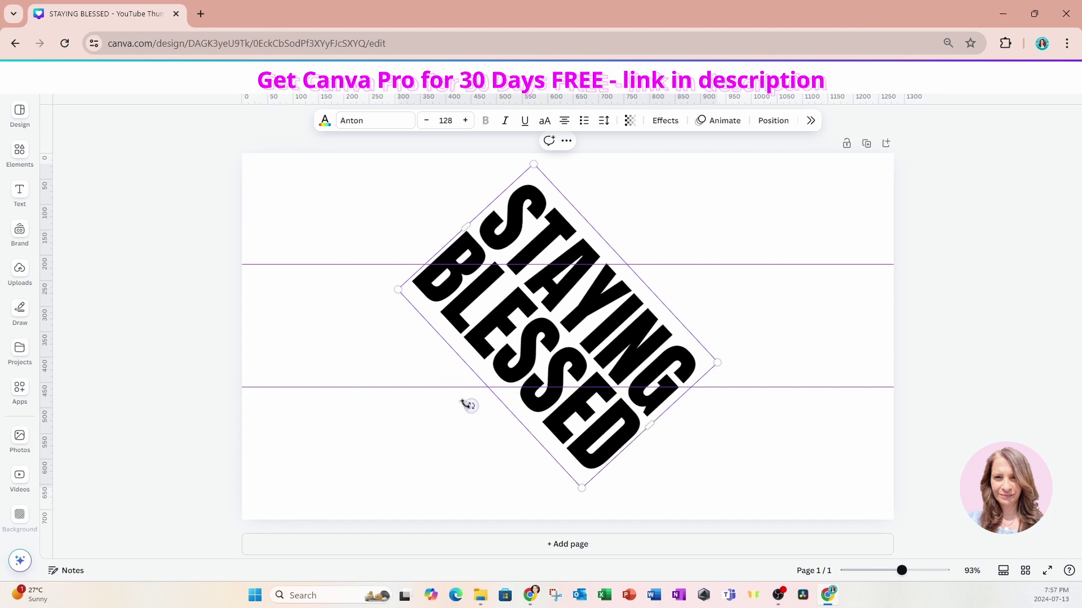
pyautogui.click(570, 443)
pyautogui.click(633, 459)
pyautogui.click(610, 443)
pyautogui.moveTo(610, 443); pyautogui.dragTo(601, 427)
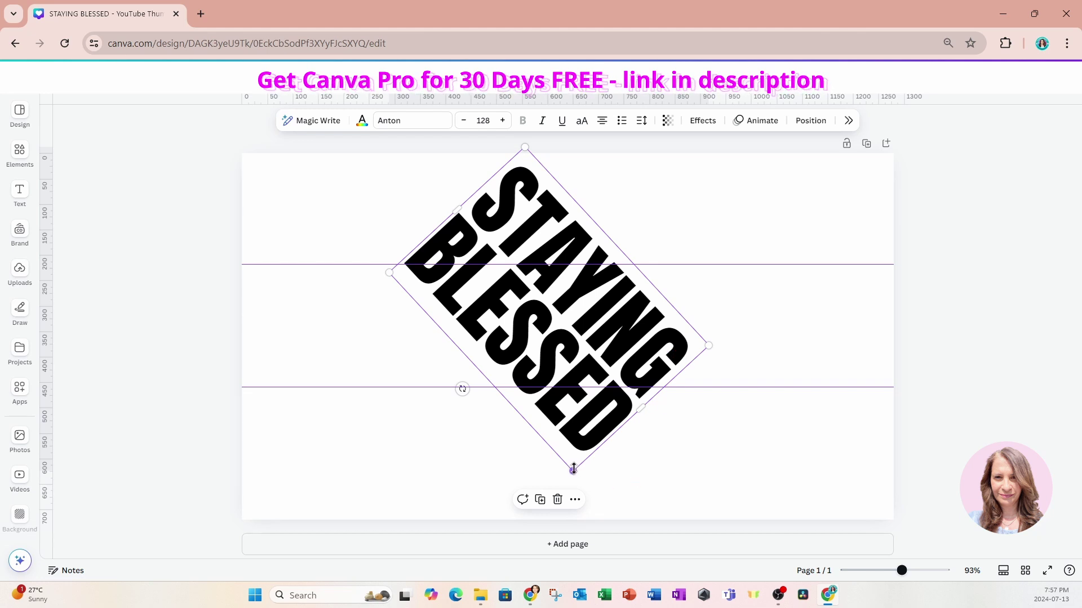
# Step: Scale the text to size 145, tilt it more steeply and shift it slightly down
pyautogui.moveTo(573, 471)
pyautogui.mouseDown()
pyautogui.moveTo(580, 515)
pyautogui.moveTo(588, 465)
pyautogui.mouseUp()
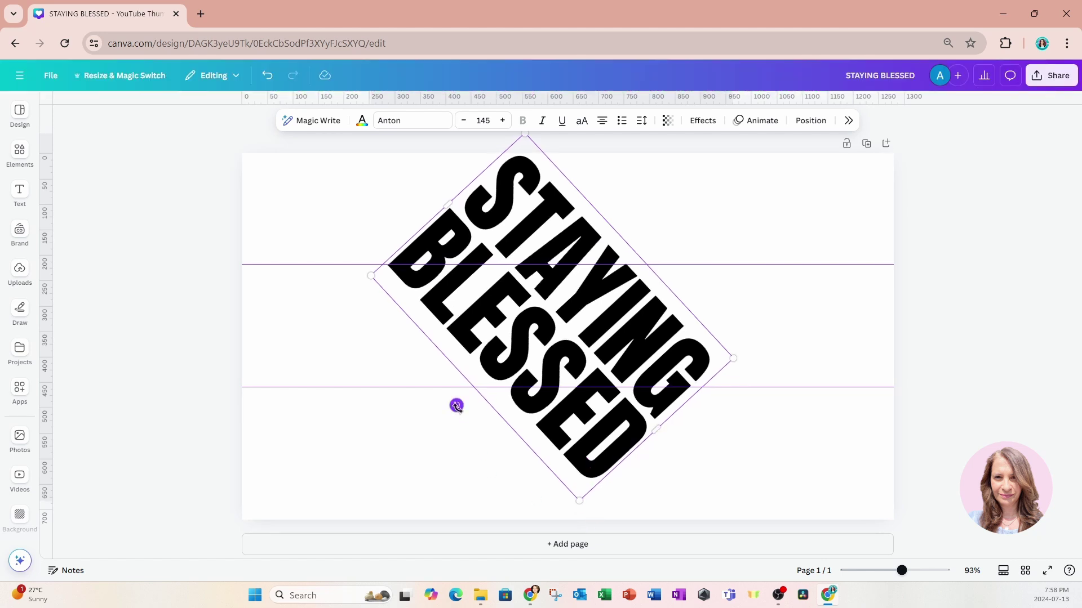
pyautogui.moveTo(456, 405); pyautogui.dragTo(425, 415)
pyautogui.moveTo(550, 341); pyautogui.dragTo(548, 349)
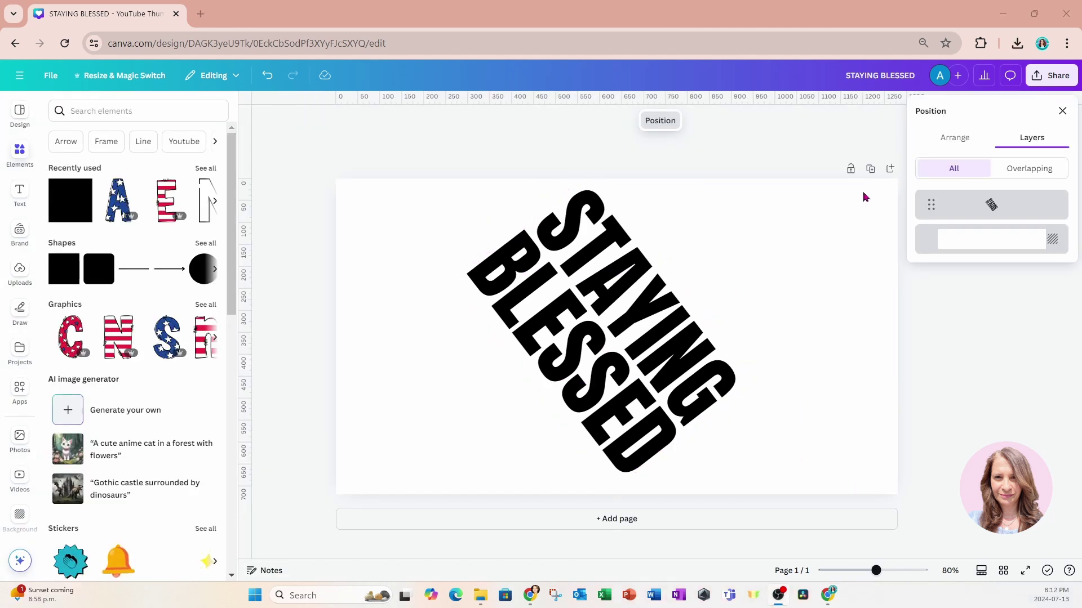
# Step: Duplicate the page and colour the page 2 STAYING BLESSED text white (#ffffff)
pyautogui.click(870, 170)
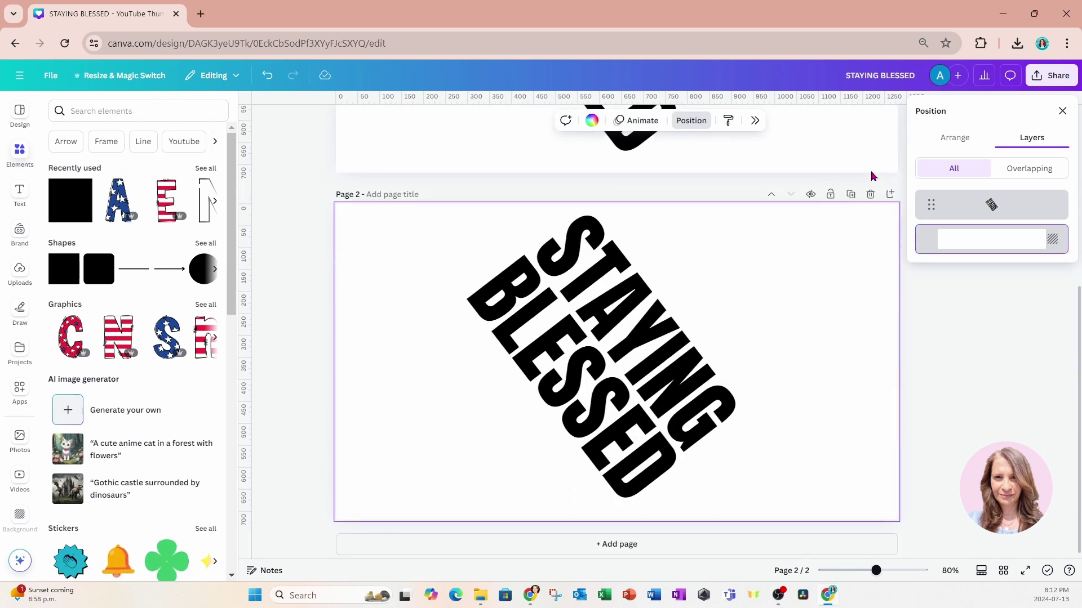
pyautogui.click(651, 348)
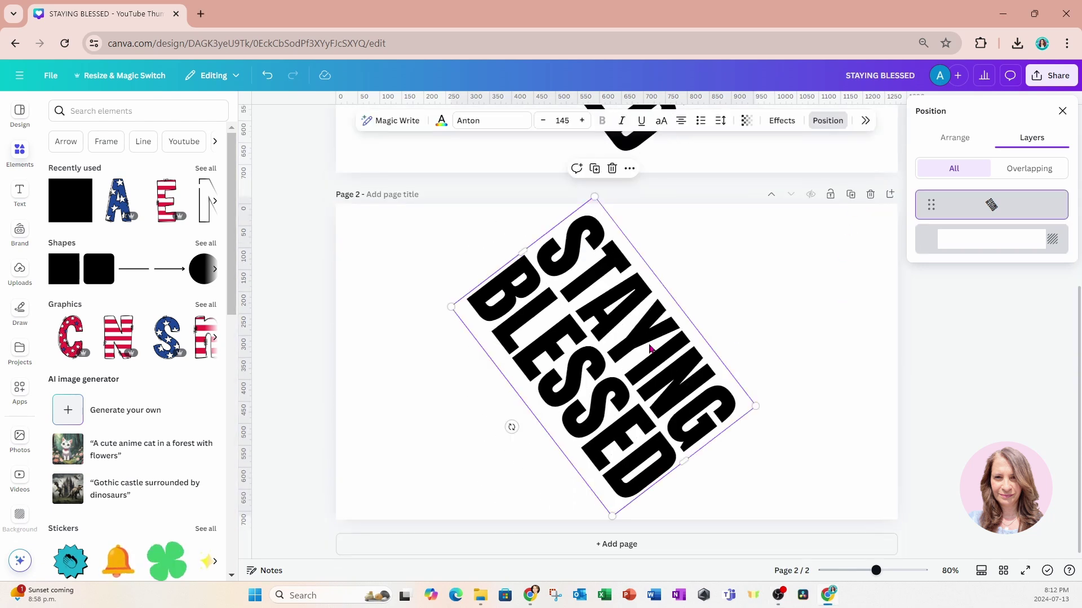
pyautogui.click(439, 125)
pyautogui.click(977, 193)
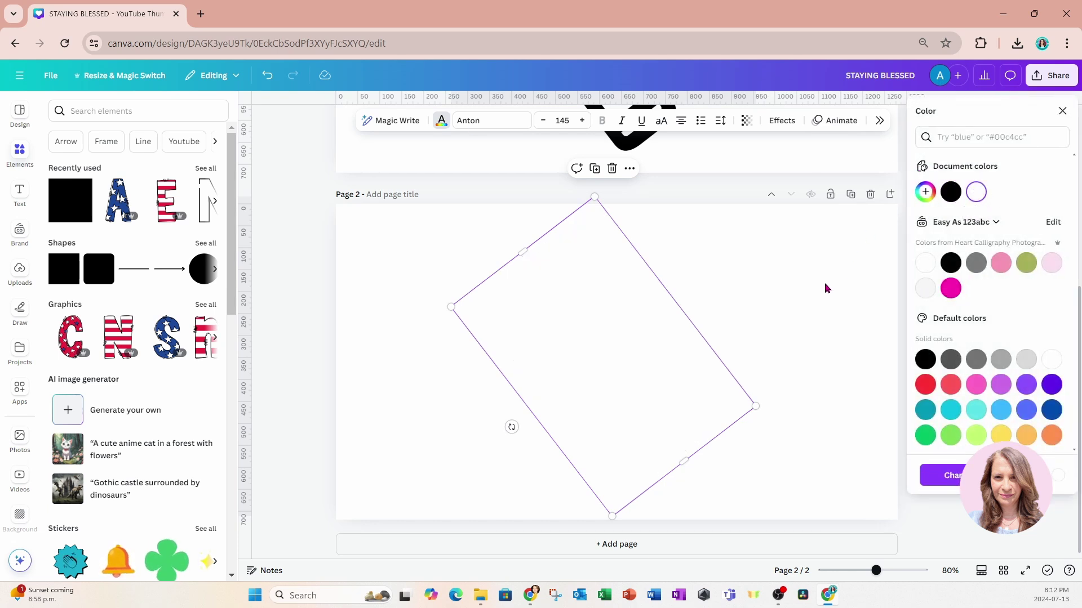
pyautogui.scroll(4, 823, 293)
pyautogui.scroll(2, 822, 293)
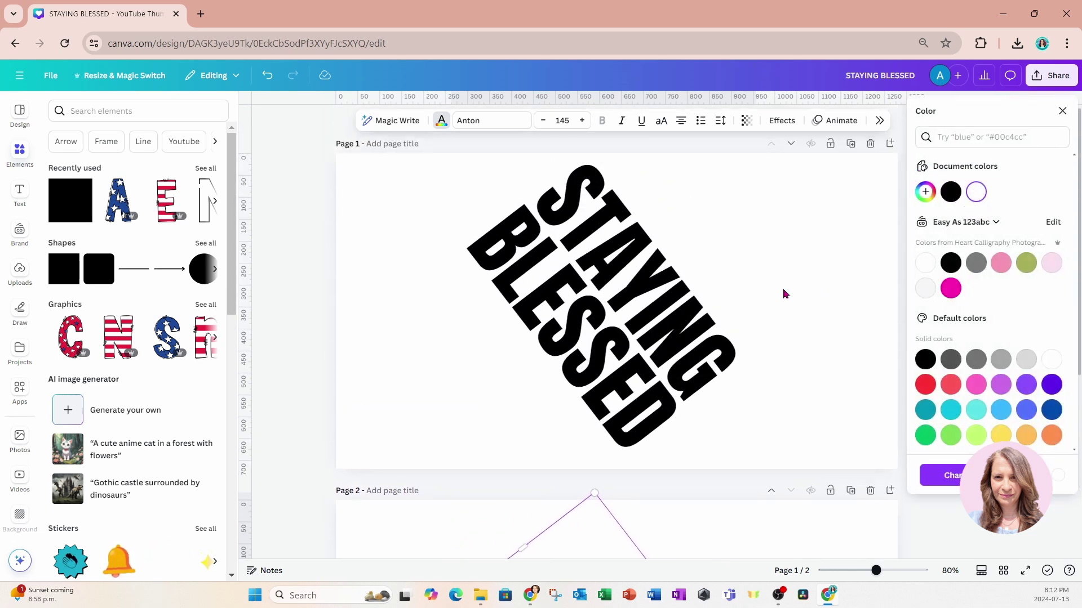
pyautogui.click(677, 313)
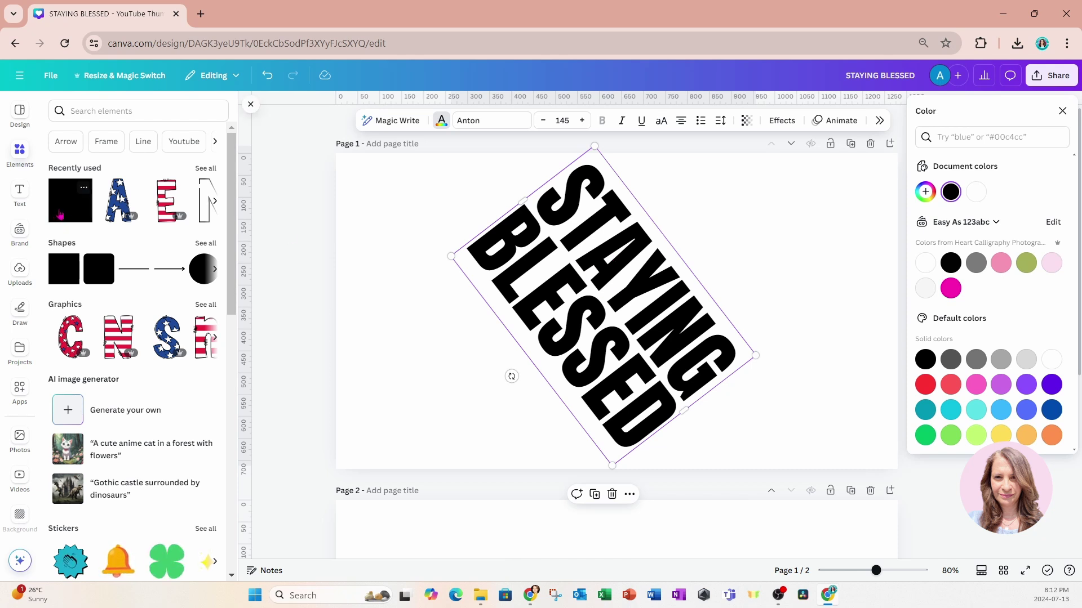
# Step: Add a square, tilt it to the text's angle and stretch it over the whole text block
pyautogui.click(60, 215)
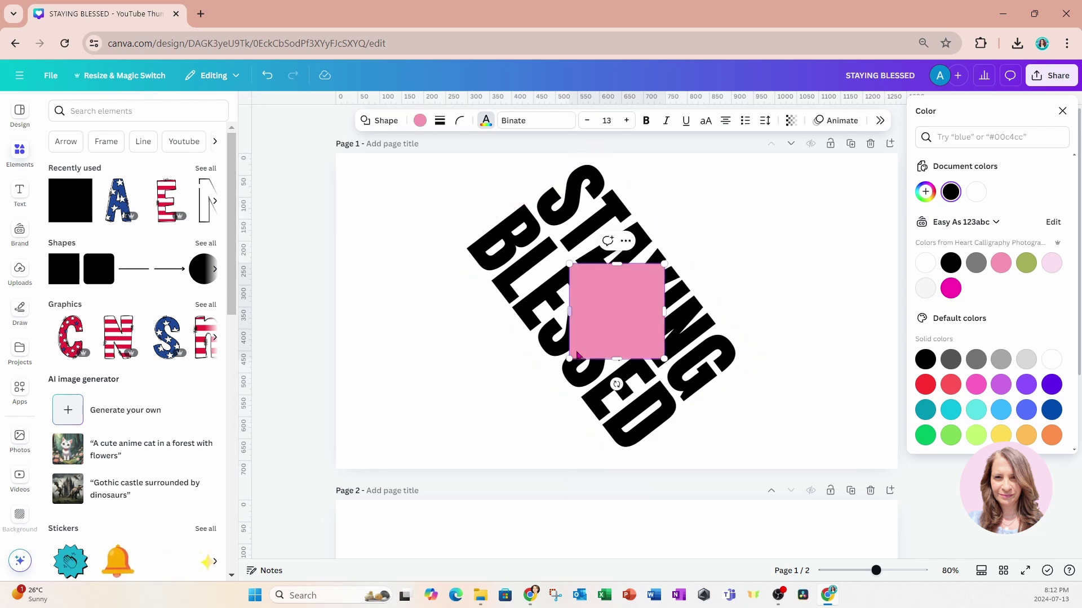
pyautogui.moveTo(616, 385); pyautogui.dragTo(586, 249)
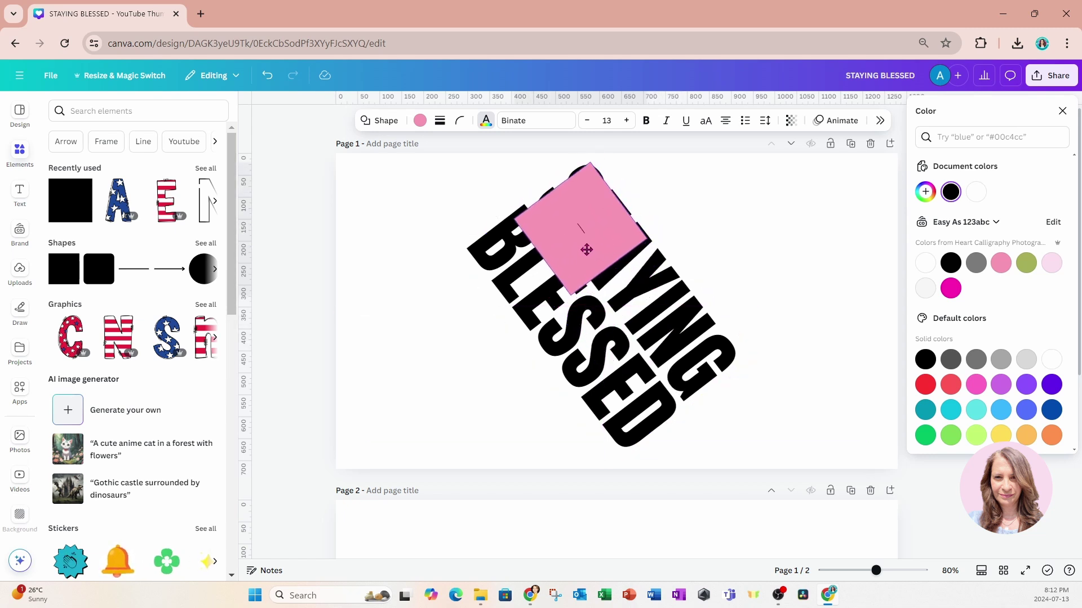
pyautogui.moveTo(587, 250); pyautogui.dragTo(495, 289)
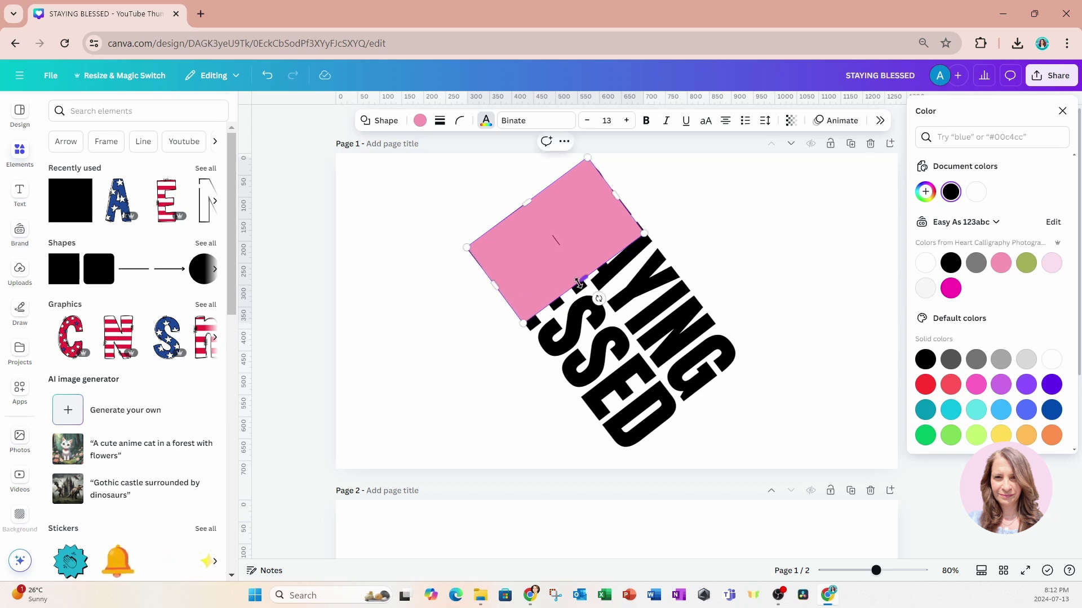
pyautogui.moveTo(578, 283); pyautogui.dragTo(692, 401)
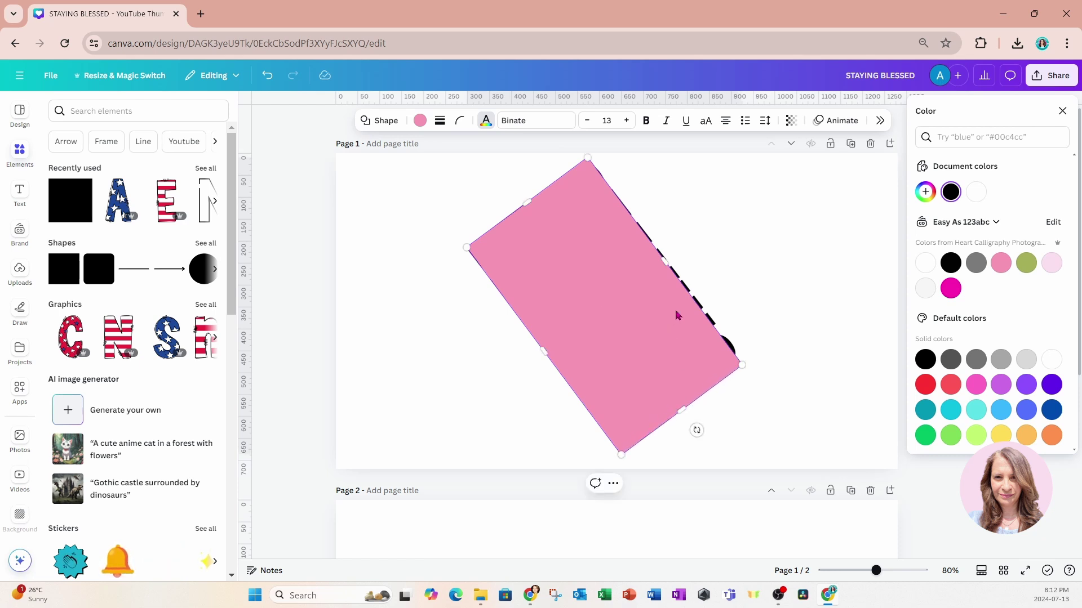
# Step: Send the pink shape behind the STAYING BLESSED text in the Layers order
pyautogui.click(614, 314)
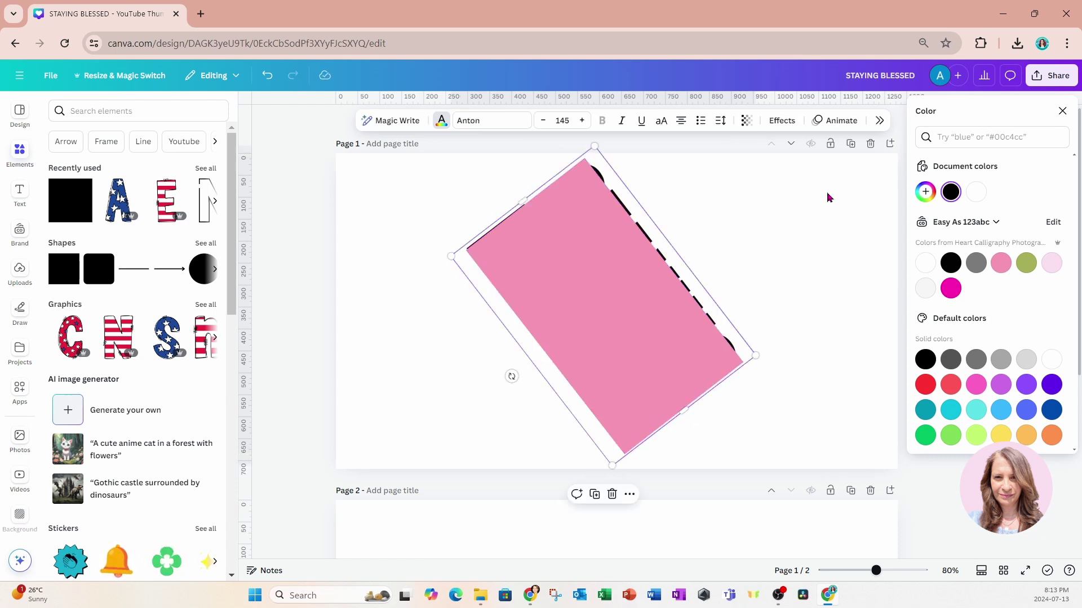
pyautogui.click(879, 120)
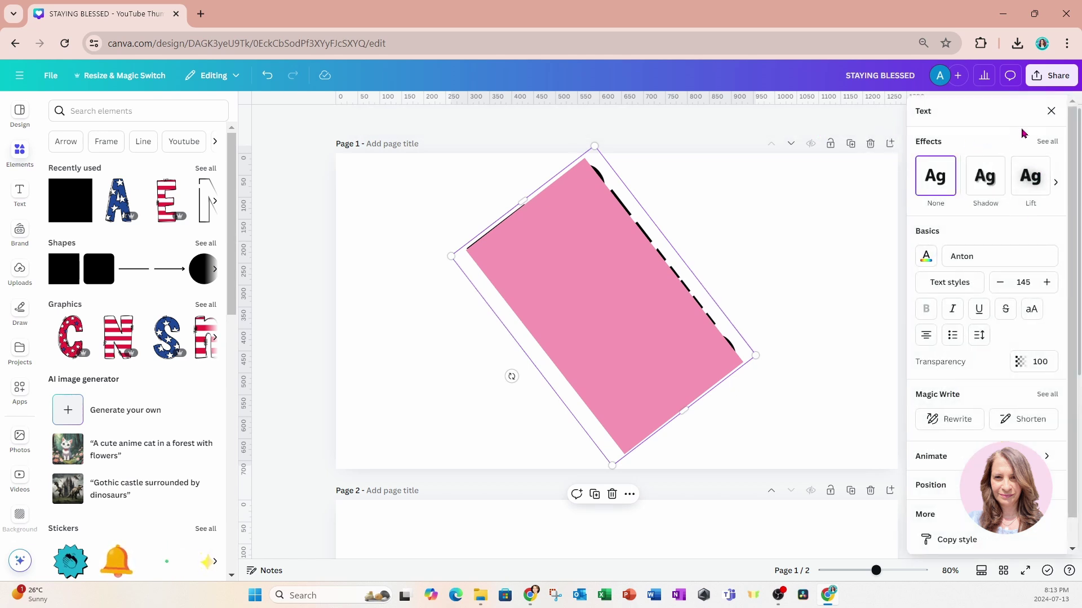
pyautogui.click(1050, 110)
pyautogui.click(889, 120)
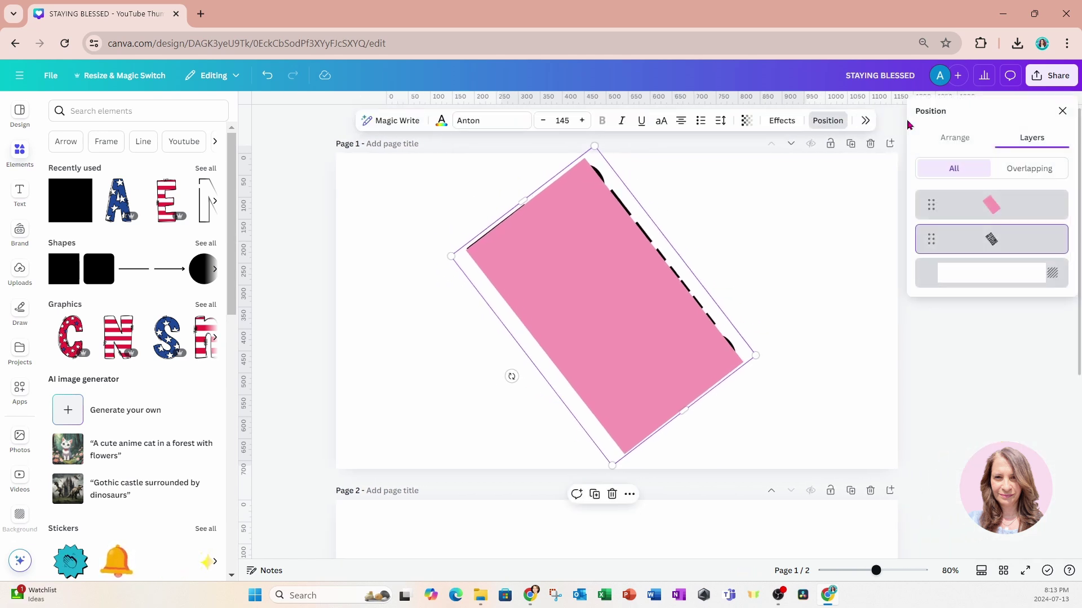
pyautogui.moveTo(1019, 193); pyautogui.dragTo(1011, 260)
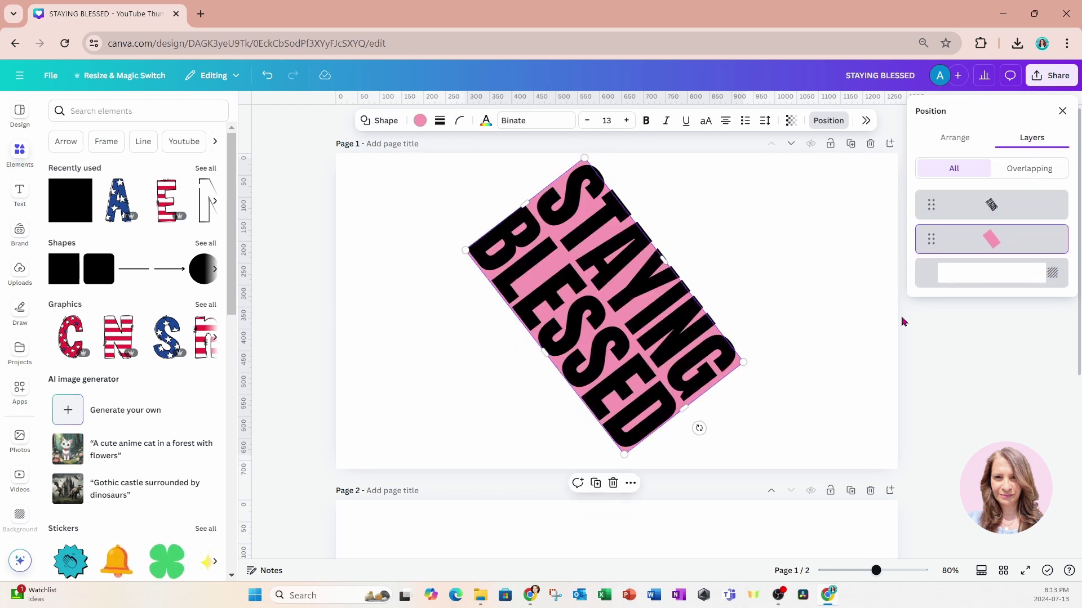
pyautogui.click(762, 271)
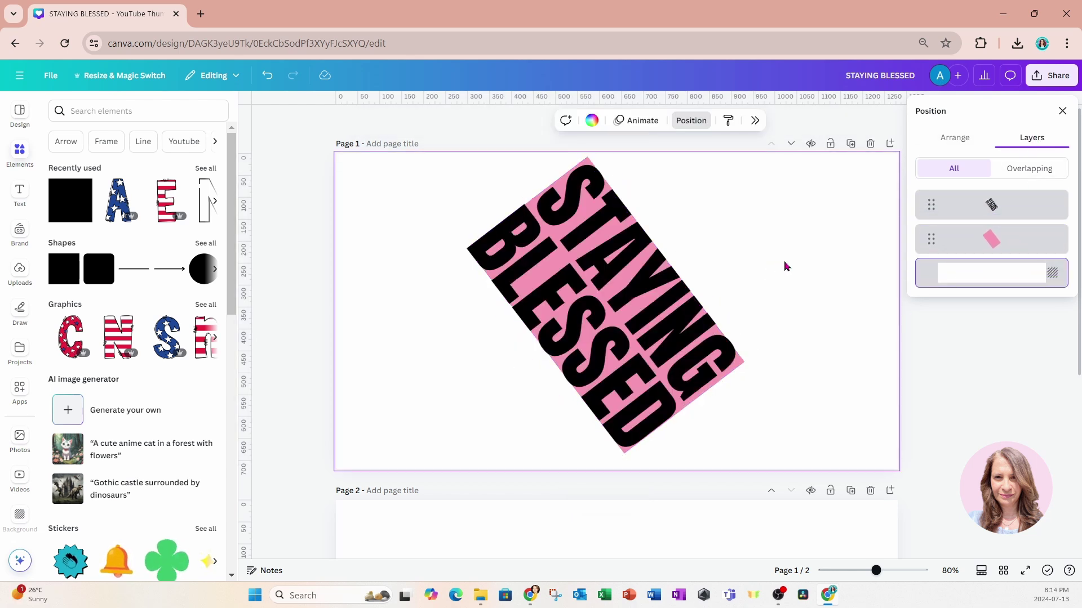
# Step: Change the tilted rectangle's fill from pink to white
pyautogui.click(975, 241)
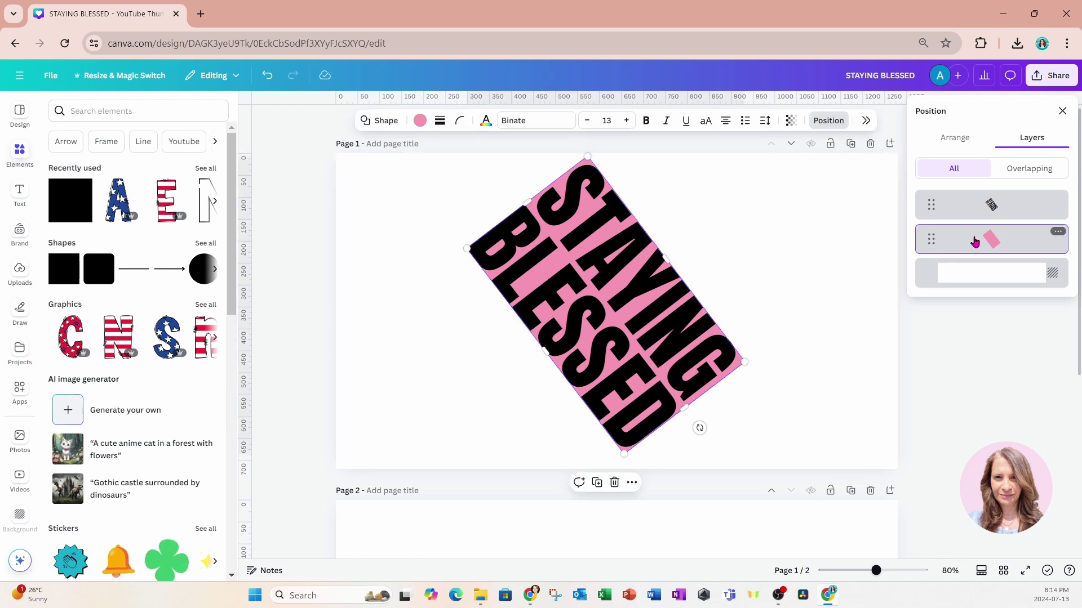
pyautogui.click(420, 120)
pyautogui.click(925, 263)
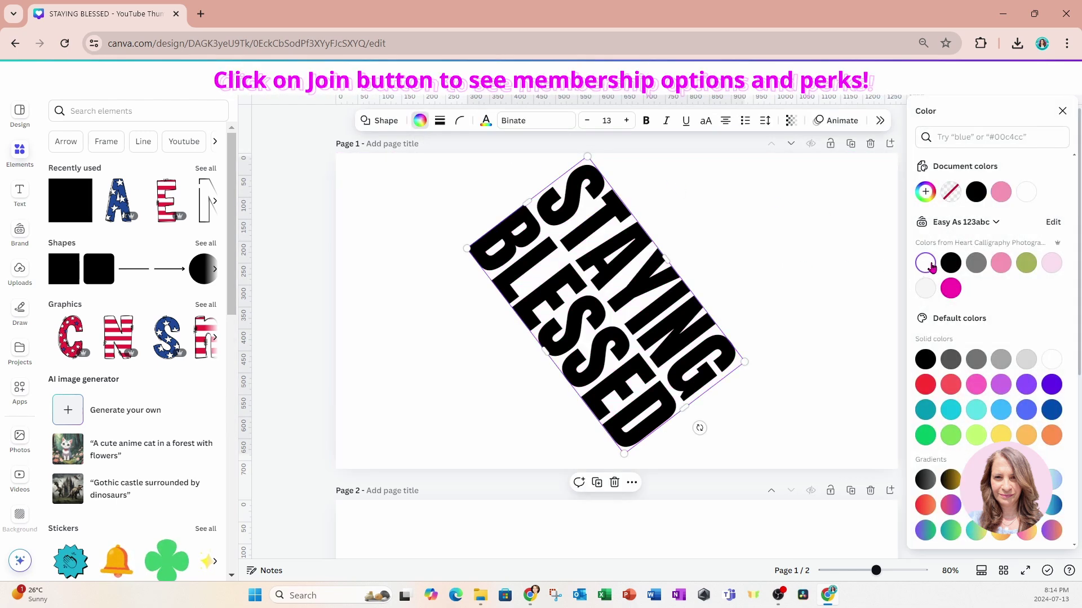
pyautogui.click(834, 263)
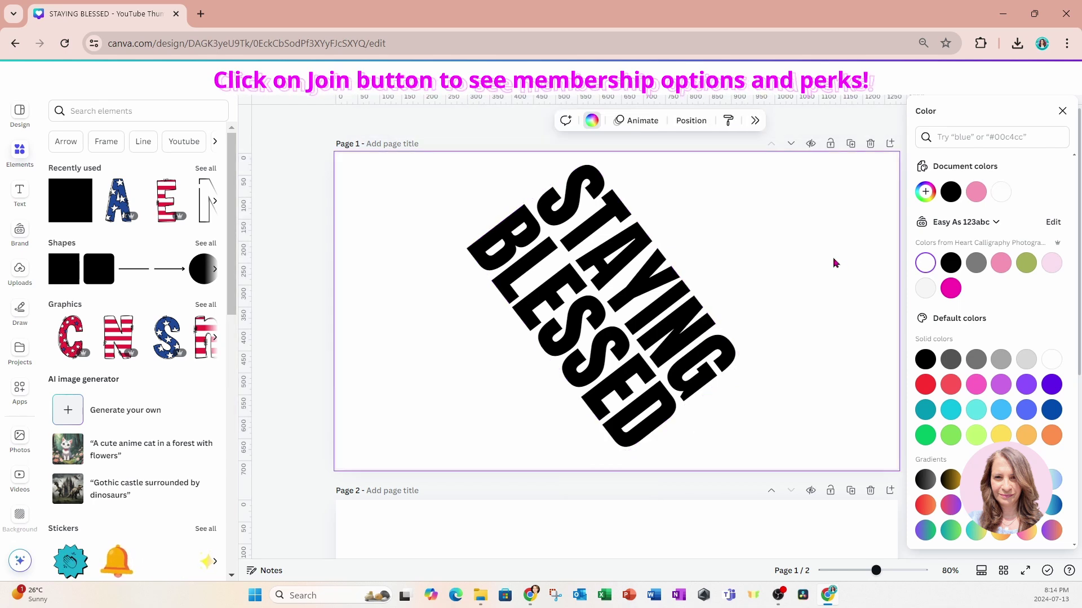
# Step: Download all 2 pages as PNGs with a transparent background
pyautogui.click(1062, 111)
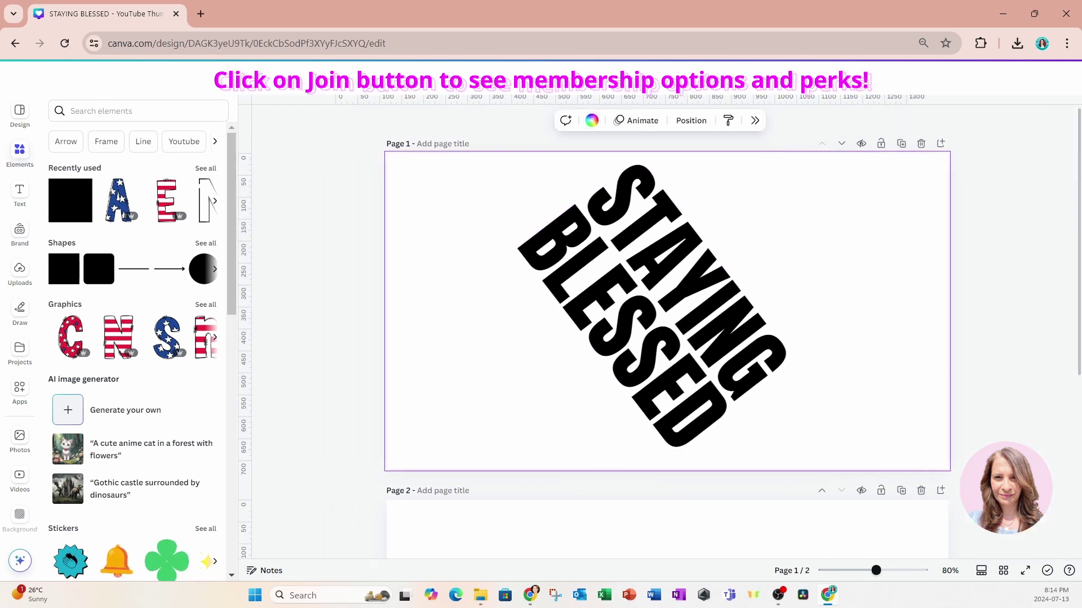
pyautogui.click(1051, 79)
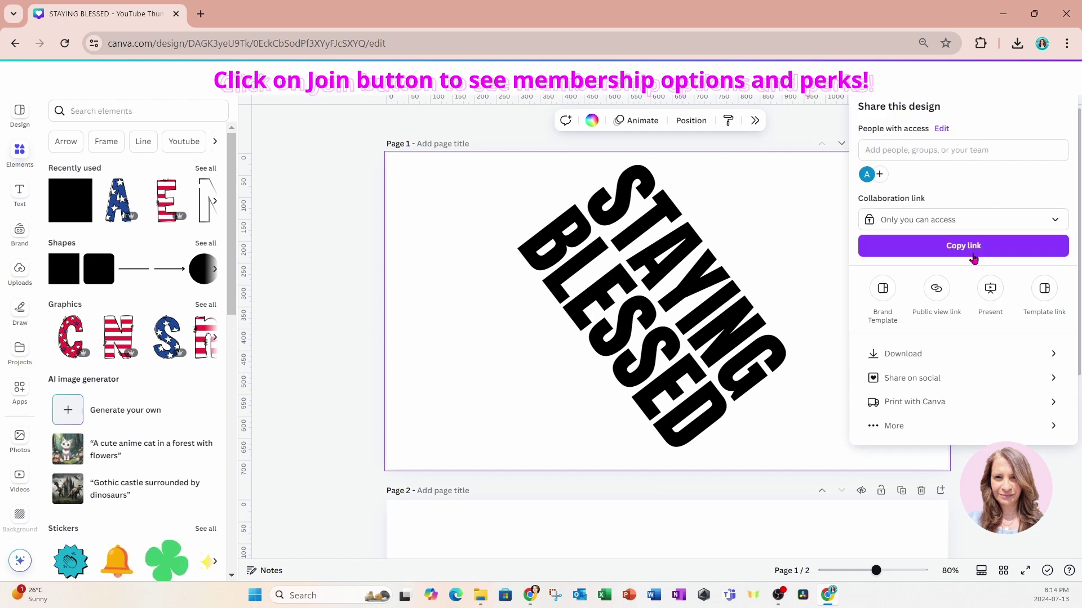
pyautogui.click(904, 353)
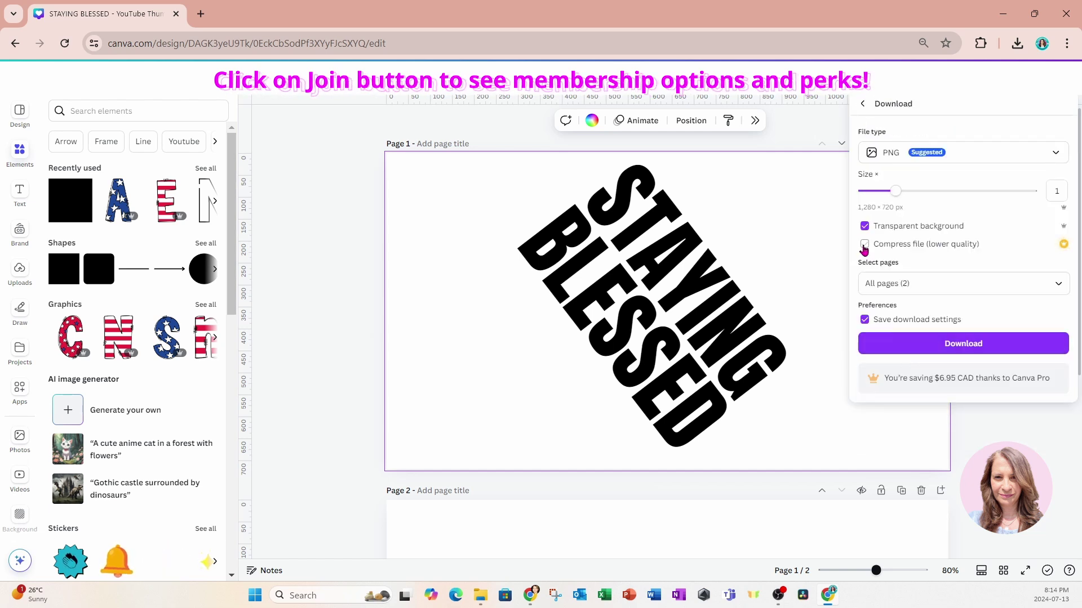
pyautogui.click(952, 343)
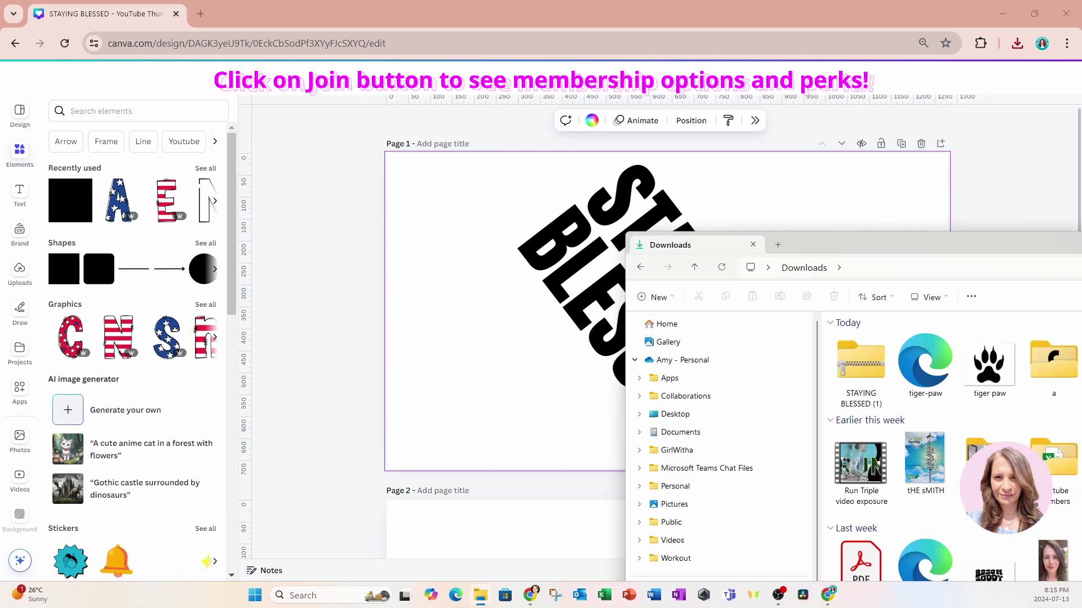
# Step: Extract the STAYING BLESSED zip into a STAYING BLESSED (1) folder
pyautogui.moveTo(893, 157); pyautogui.dragTo(783, 57)
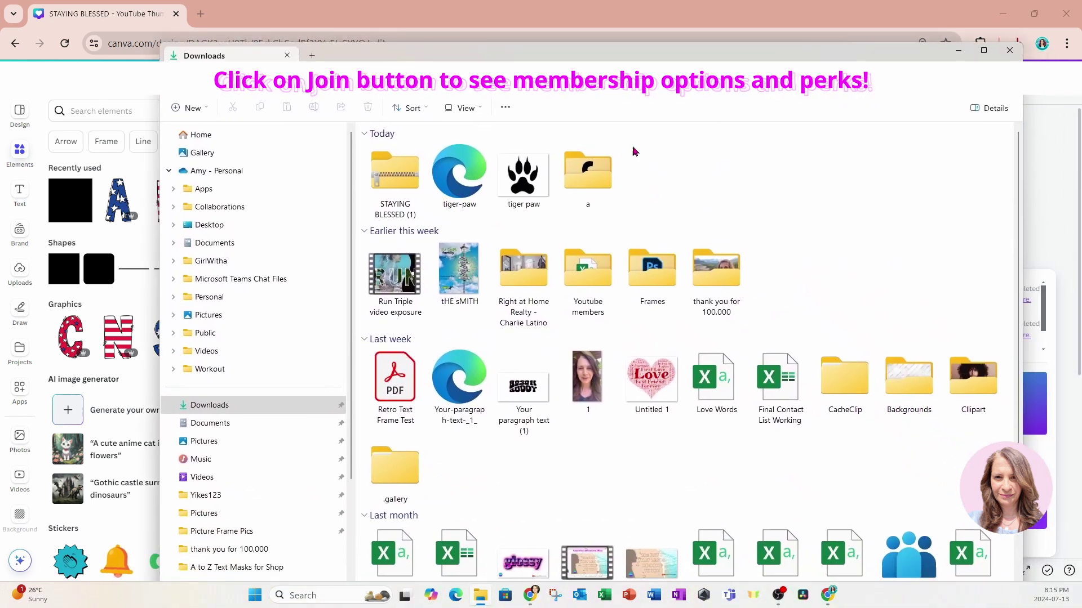
pyautogui.rightClick(389, 171)
pyautogui.click(440, 306)
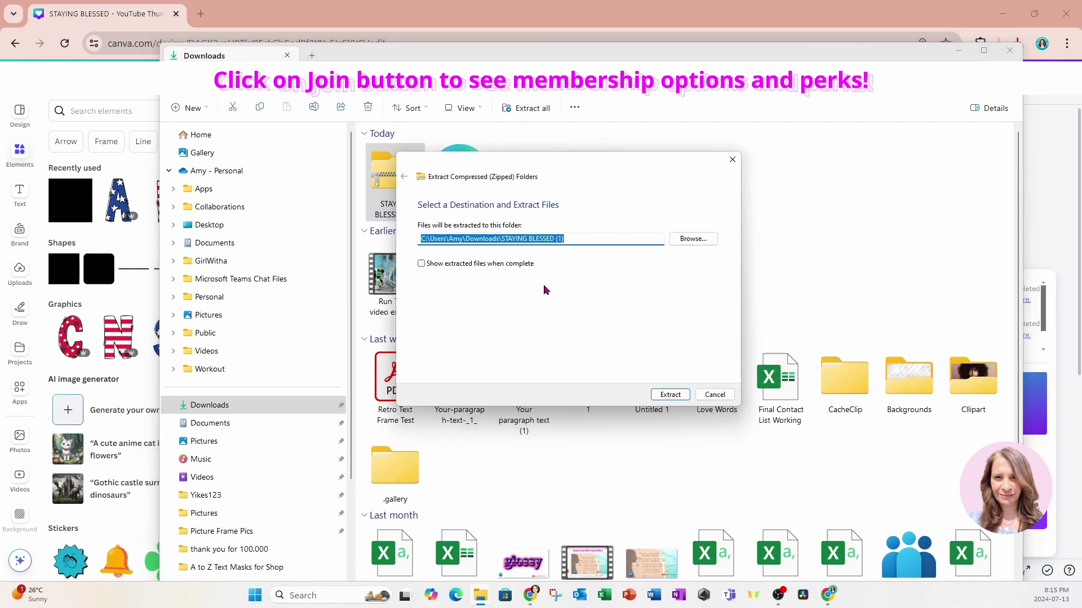
pyautogui.click(673, 396)
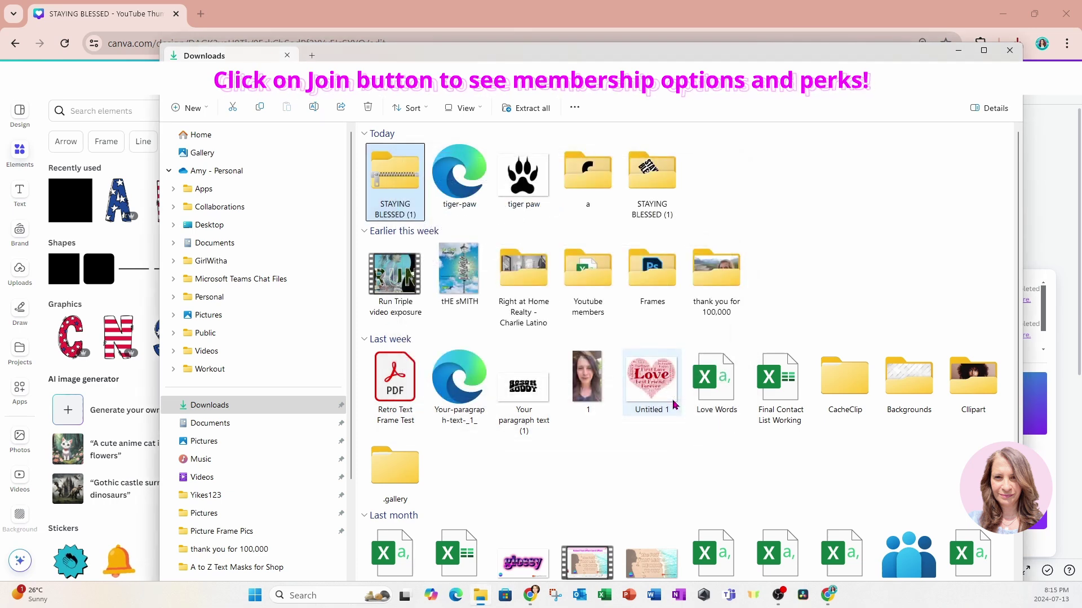
# Step: Open the STAYING BLESSED (1) folder and select PNG files 1 and 2
pyautogui.doubleClick(657, 193)
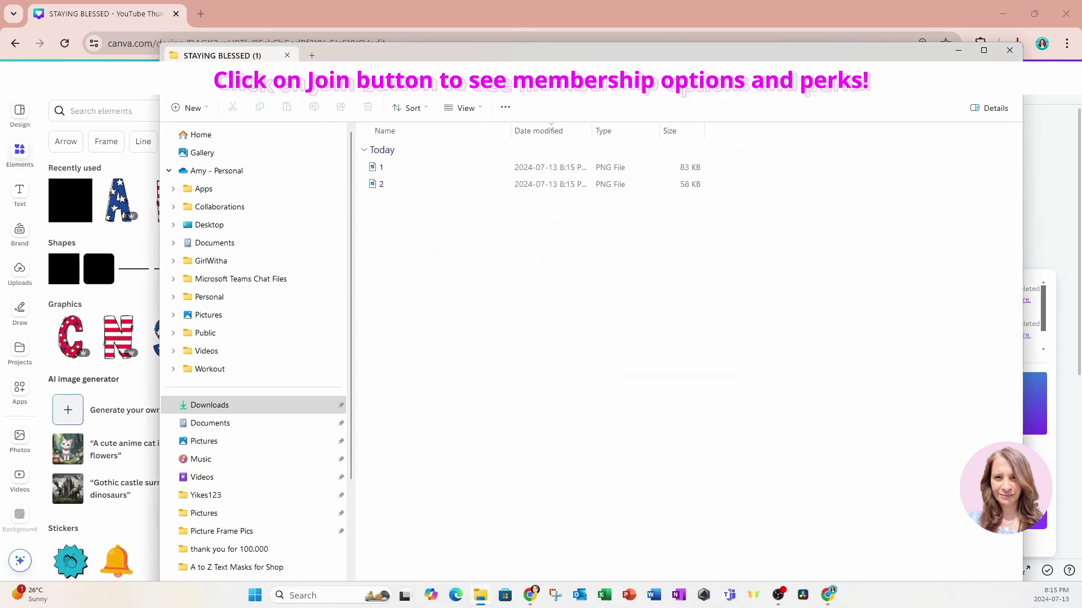
pyautogui.moveTo(477, 58); pyautogui.dragTo(703, 77)
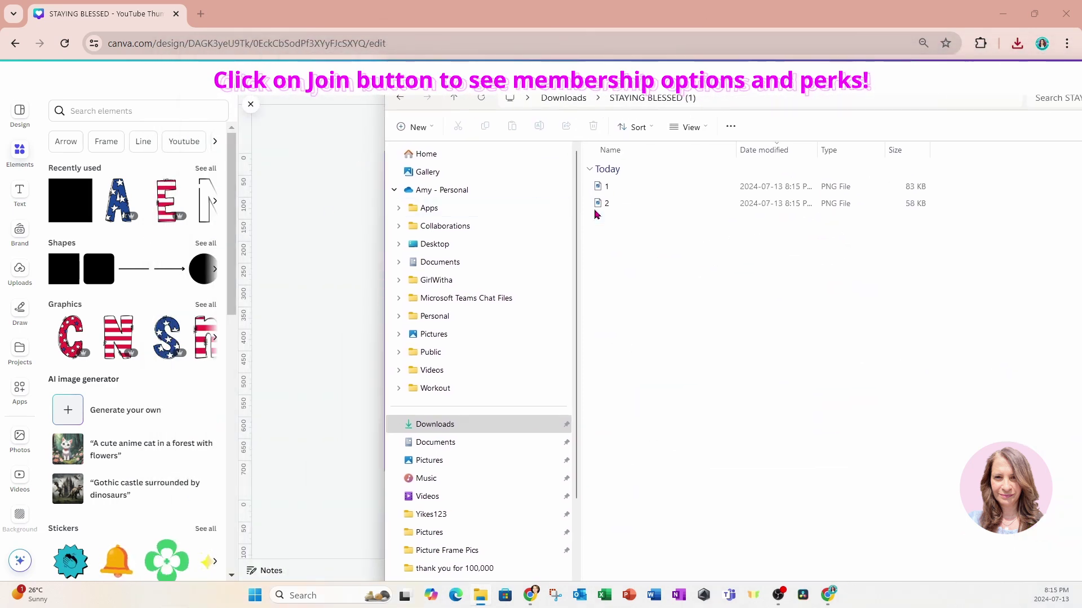
pyautogui.click(609, 187)
pyautogui.keyDown('ctrl'); pyautogui.click(606, 204); pyautogui.keyUp('ctrl')
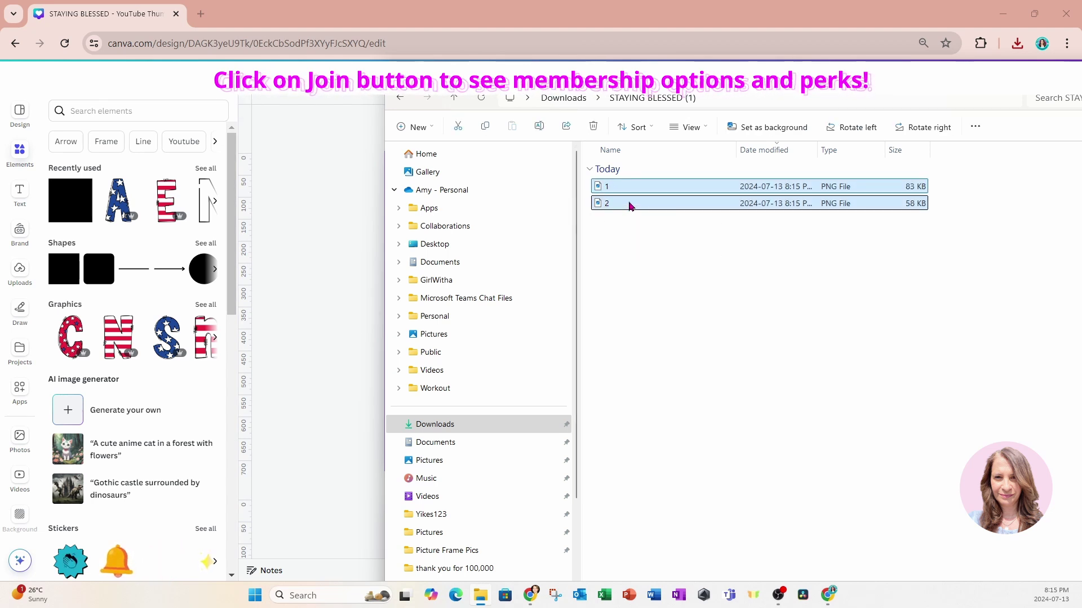
# Step: Upload both PNG files into Canva and add a new blank Page 3
pyautogui.moveTo(629, 206); pyautogui.dragTo(139, 256)
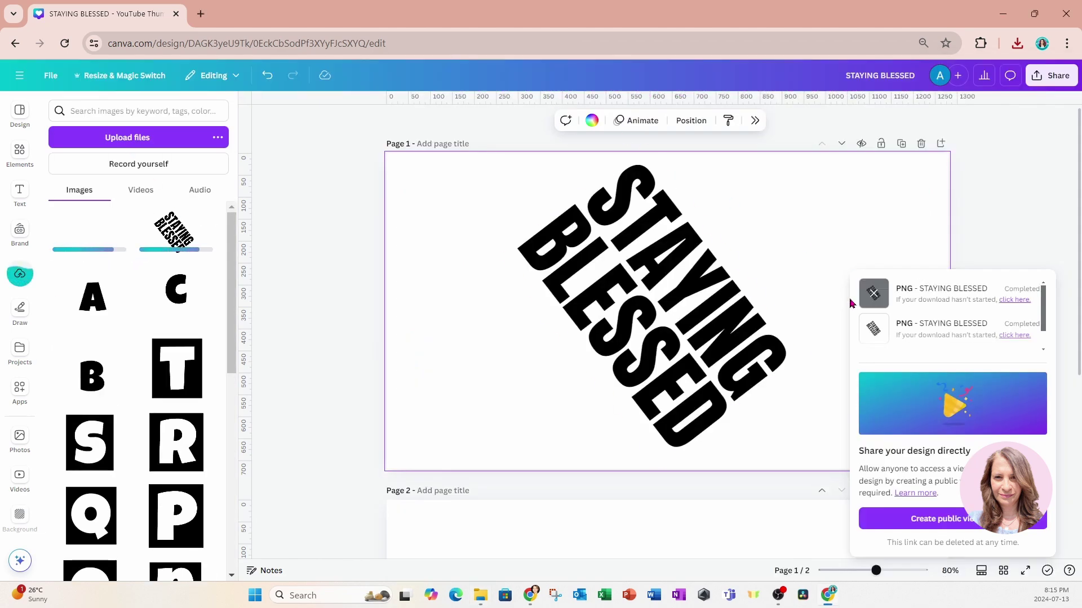
pyautogui.scroll(-5, 700, 507)
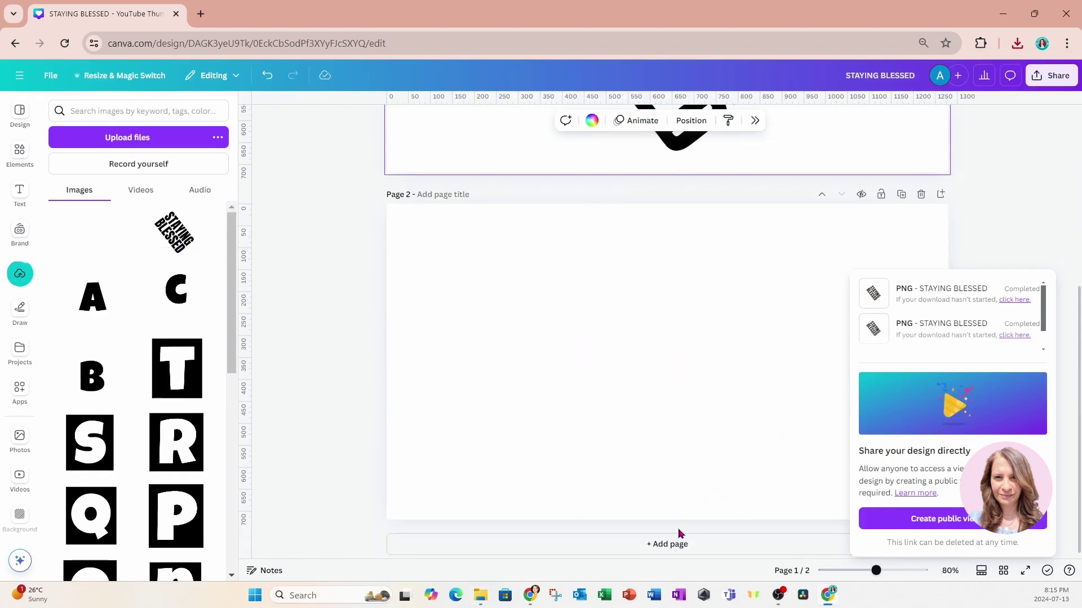
pyautogui.click(676, 545)
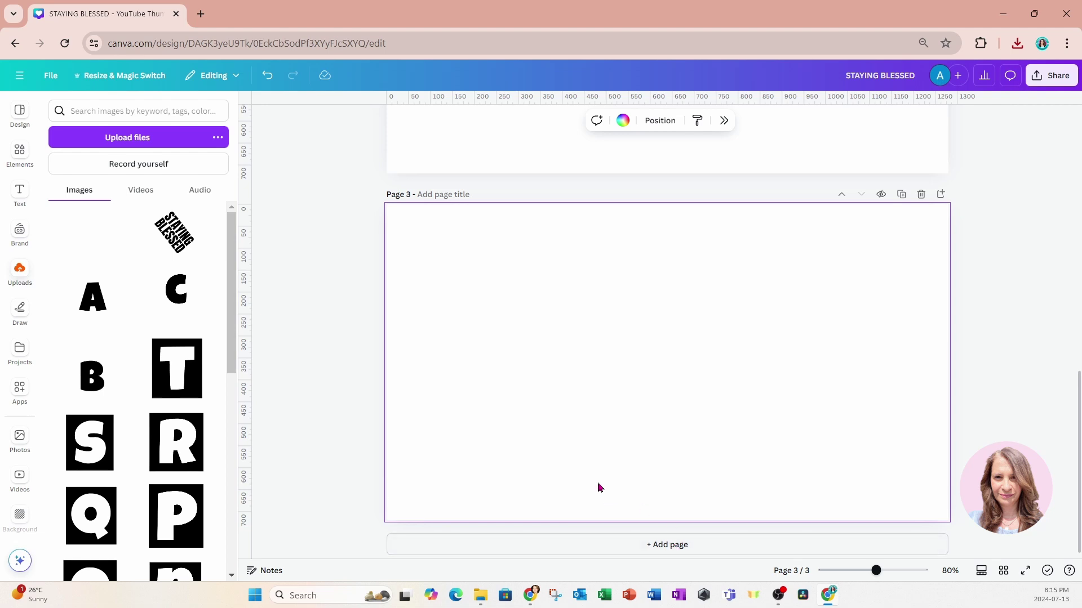
# Step: Place the white diagonal STAYING BLESSED image on Page 3 and make the background black
pyautogui.moveTo(84, 243)
pyautogui.click(82, 246)
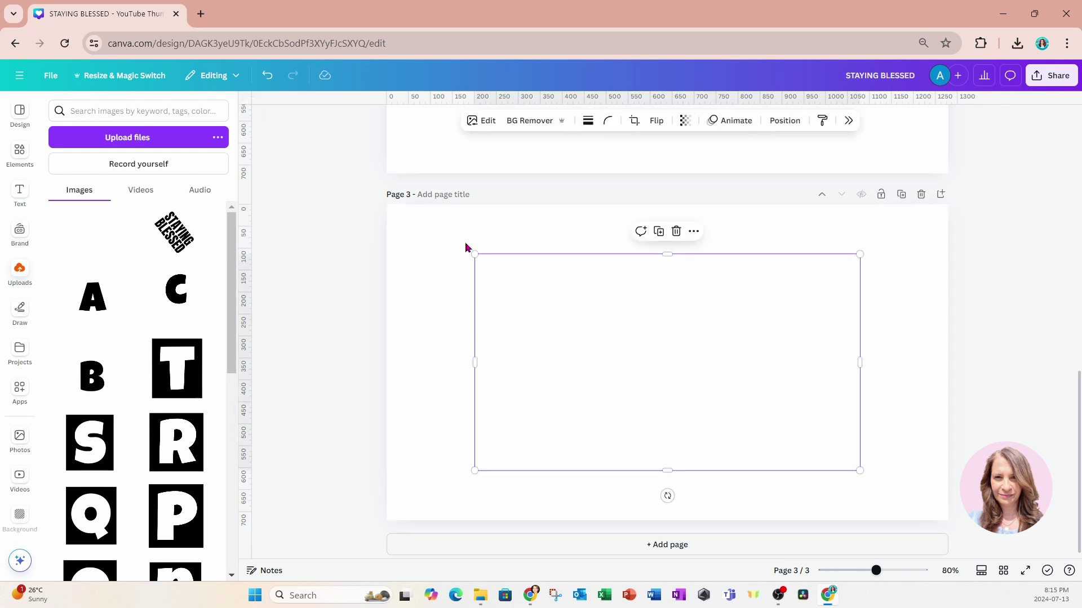
pyautogui.click(420, 229)
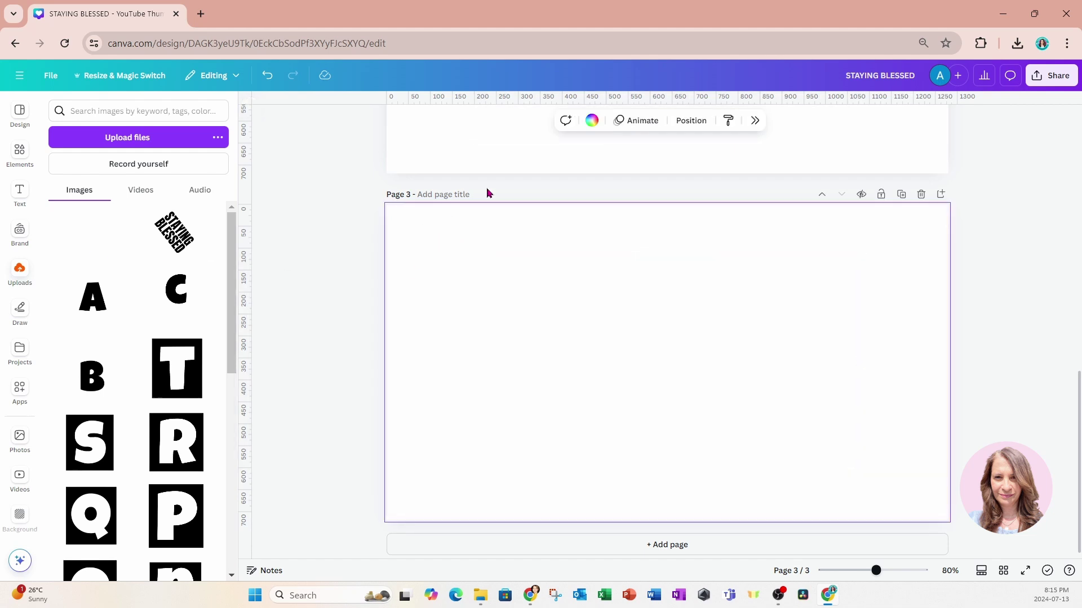
pyautogui.click(591, 121)
# Step: Make the page background black and rotate the STAYING BLESSED image until its text reads horizontally
pyautogui.click(948, 191)
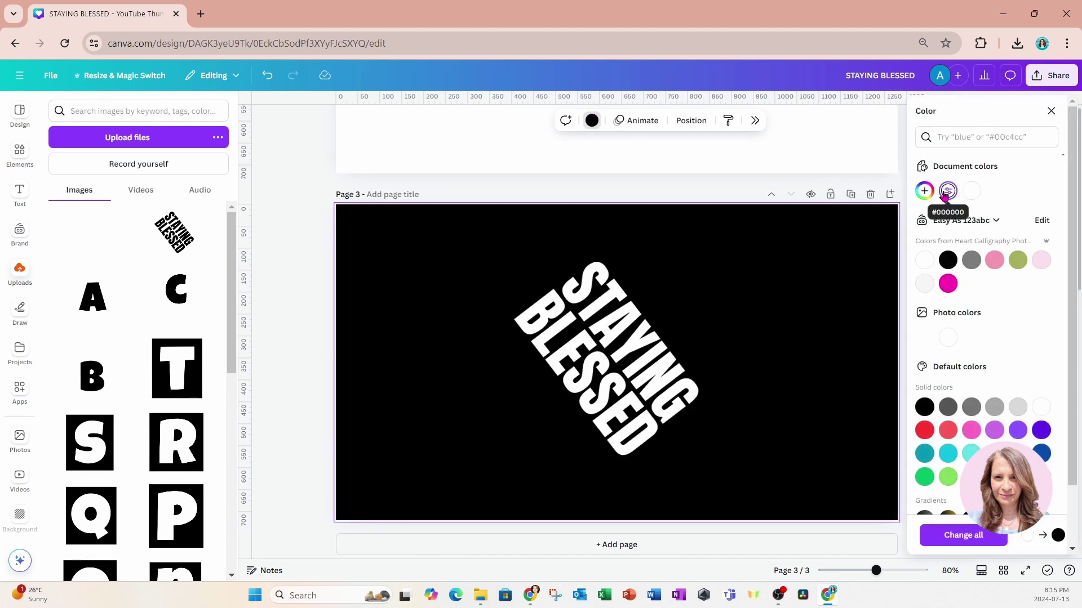
pyautogui.click(635, 445)
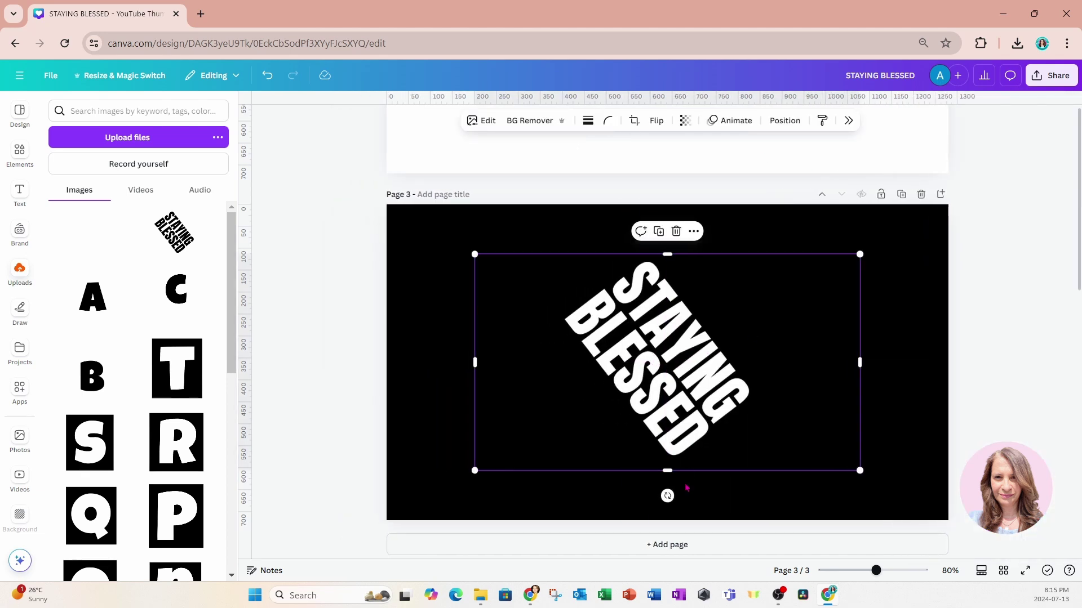
pyautogui.moveTo(666, 495); pyautogui.dragTo(754, 431)
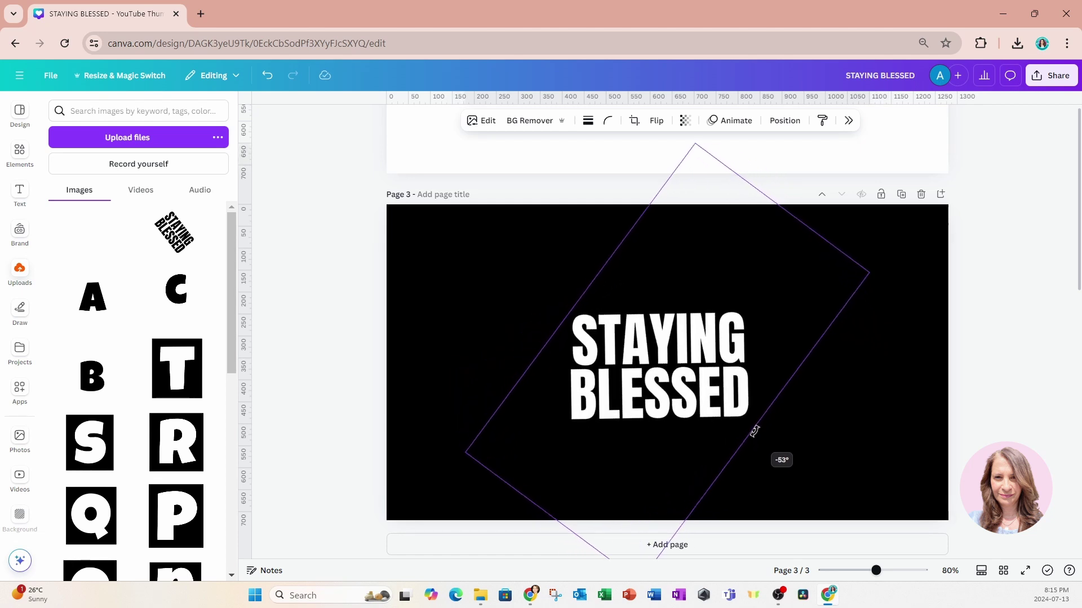
pyautogui.moveTo(755, 431); pyautogui.dragTo(754, 431)
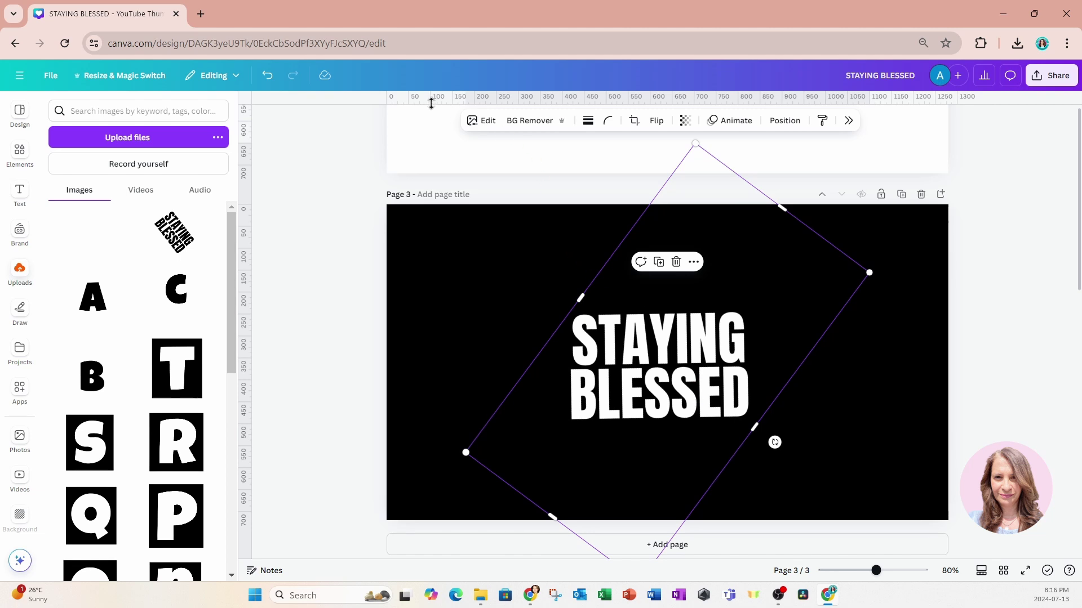
# Step: Check the text is level against a horizontal ruler guide, nudge the rotation, then remove the guide
pyautogui.moveTo(432, 100); pyautogui.dragTo(443, 308)
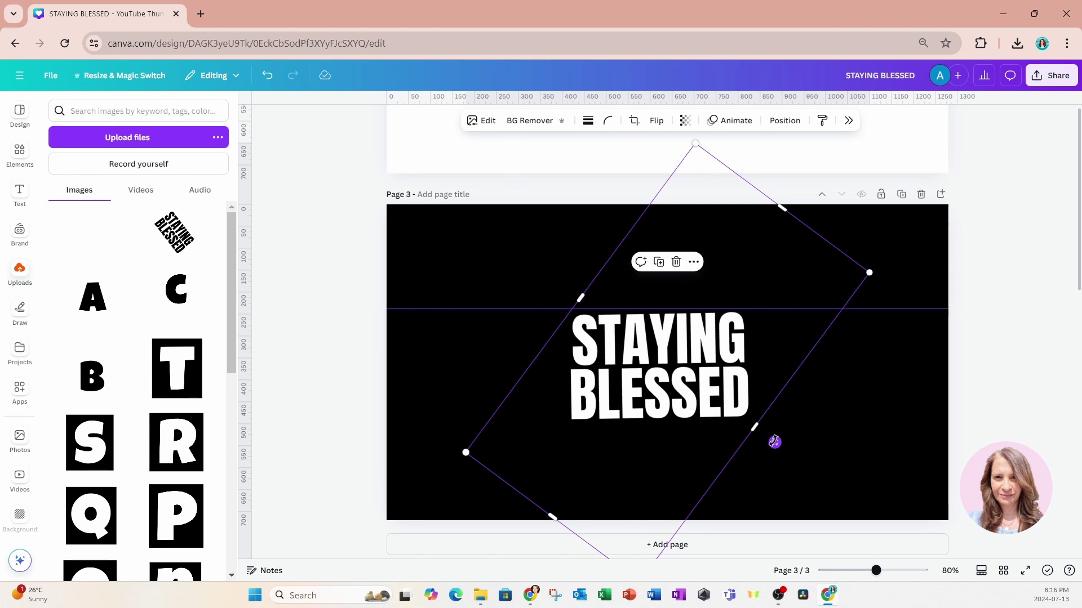
pyautogui.moveTo(774, 442); pyautogui.dragTo(773, 444)
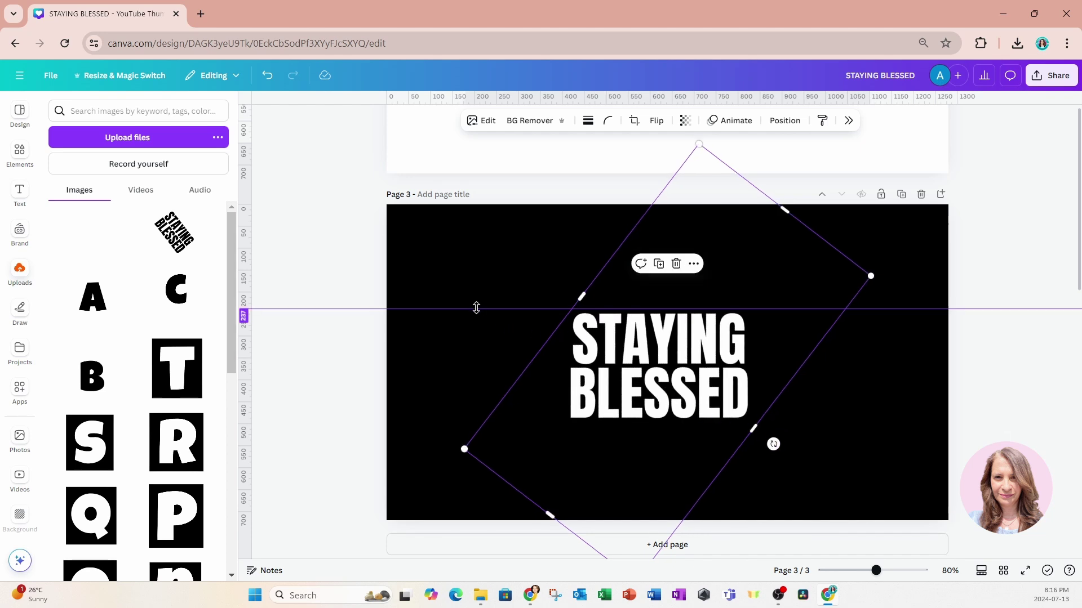
pyautogui.moveTo(475, 307); pyautogui.dragTo(494, 70)
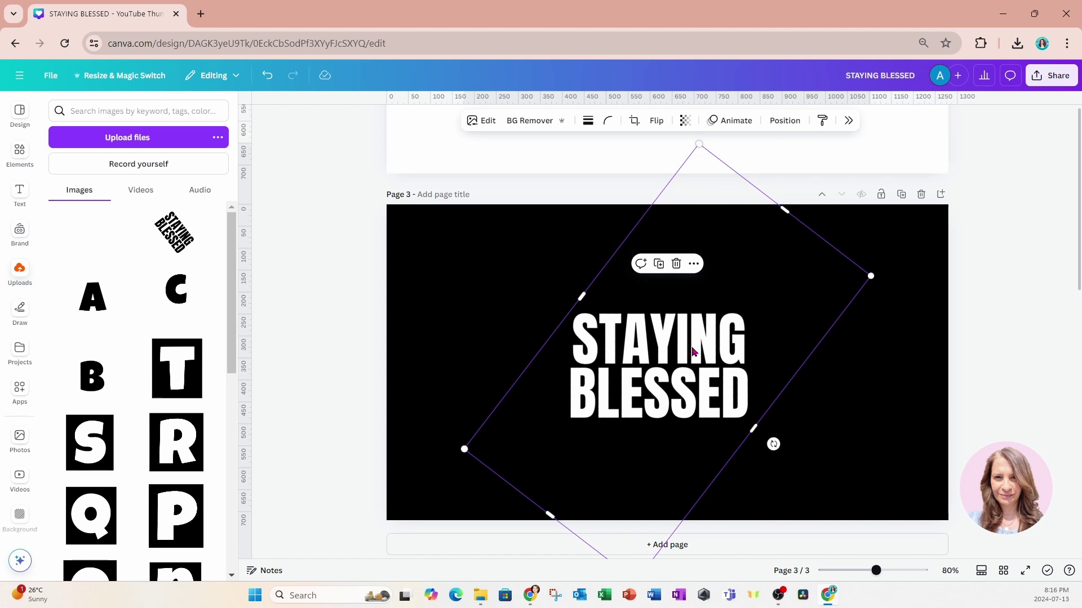
# Step: Add a second, tilted STAYING BLESSED image from Uploads, then rotate and shrink it from its corners
pyautogui.click(182, 239)
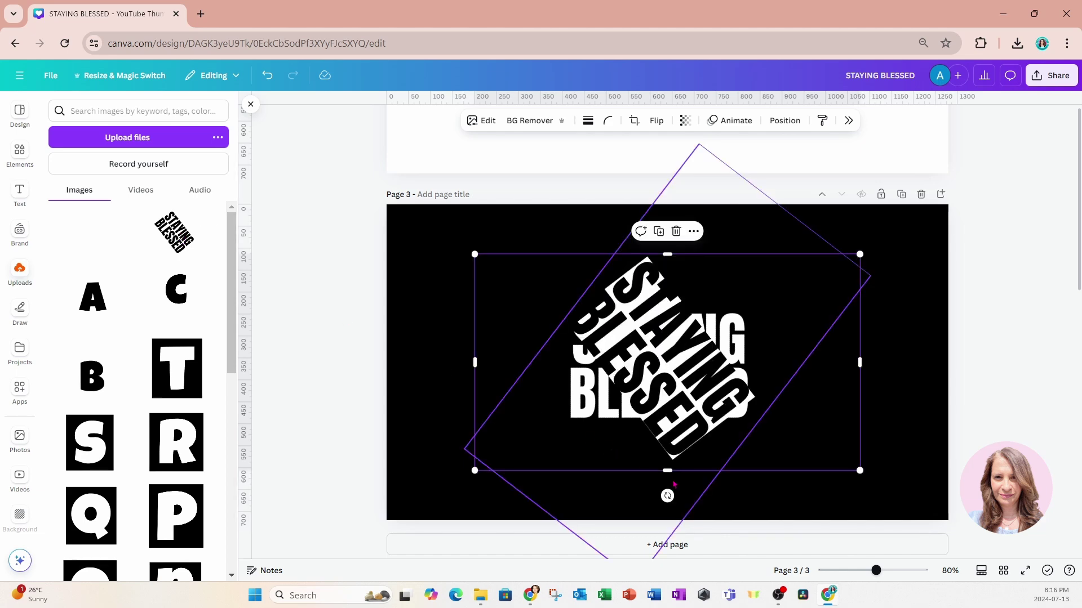
pyautogui.moveTo(667, 496); pyautogui.dragTo(770, 445)
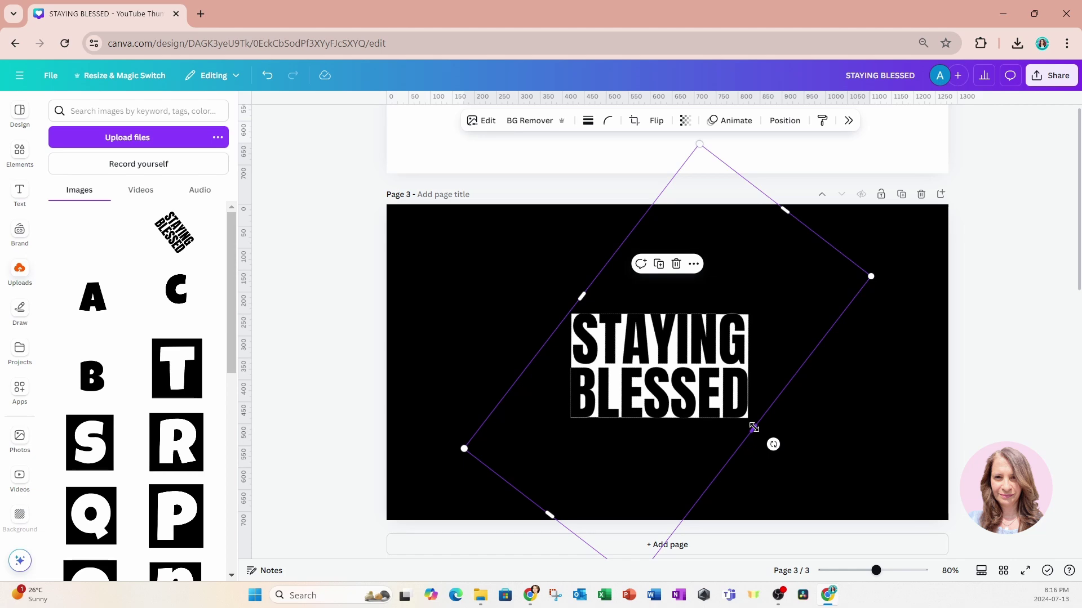
pyautogui.moveTo(754, 428); pyautogui.dragTo(689, 378)
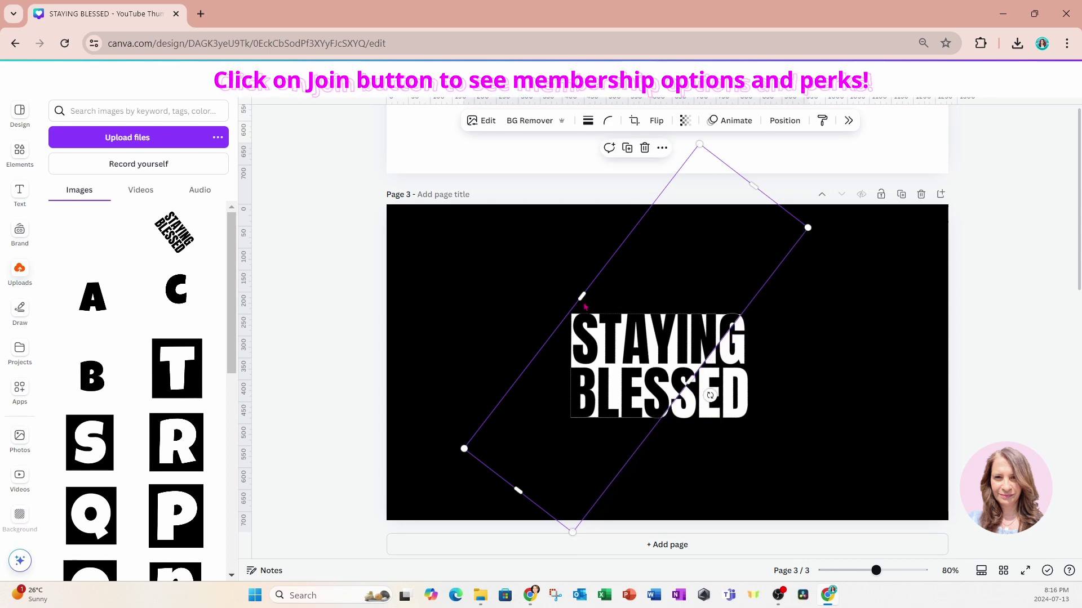
pyautogui.moveTo(582, 294); pyautogui.dragTo(912, 111)
# Step: Position the diagonal stripe group over the white STAYING BLESSED text
pyautogui.moveTo(876, 572); pyautogui.dragTo(866, 571)
pyautogui.moveTo(522, 553); pyautogui.dragTo(433, 551)
pyautogui.moveTo(549, 372); pyautogui.dragTo(729, 336)
# Step: Resize the diagonal inverted overlay to about 1907 × 1017 so it aligns over the white lettering
pyautogui.scroll(4, 611, 395)
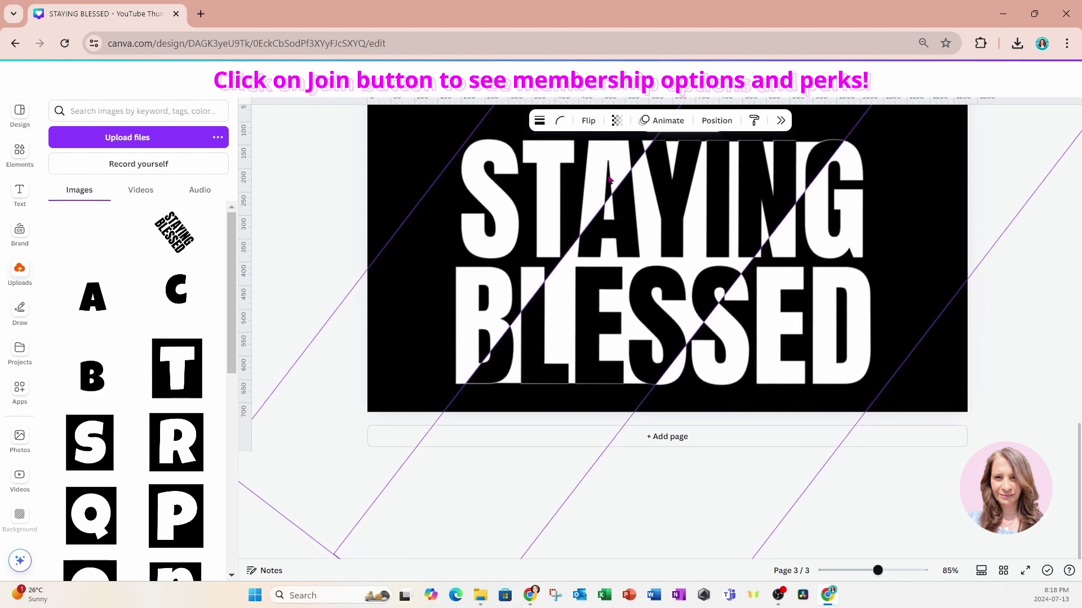
pyautogui.click(324, 186)
pyautogui.scroll(2, 324, 186)
pyautogui.scroll(-2, 500, 272)
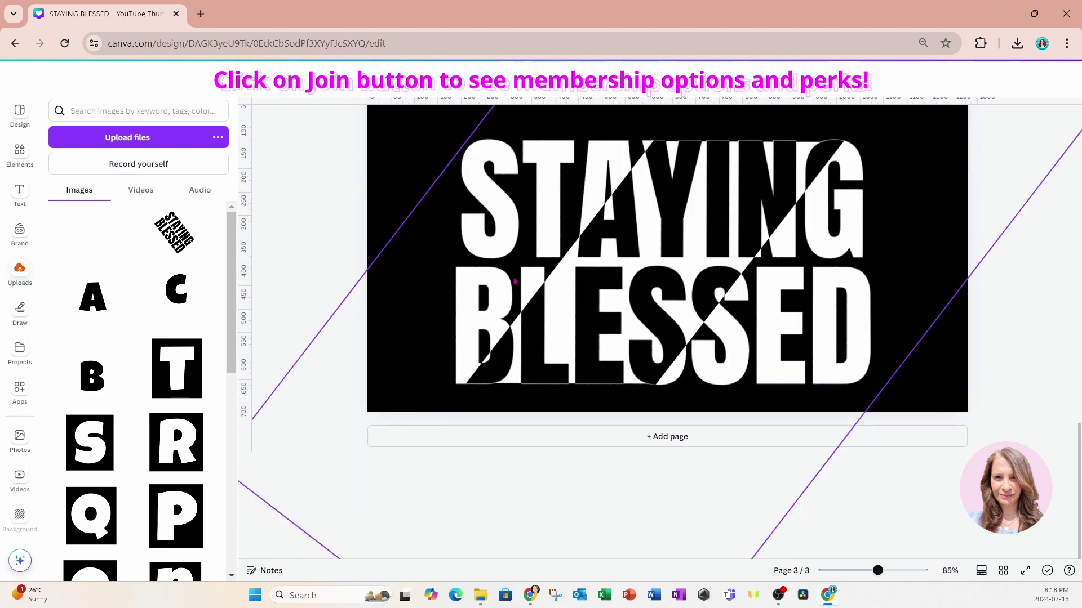
pyautogui.scroll(2, 475, 248)
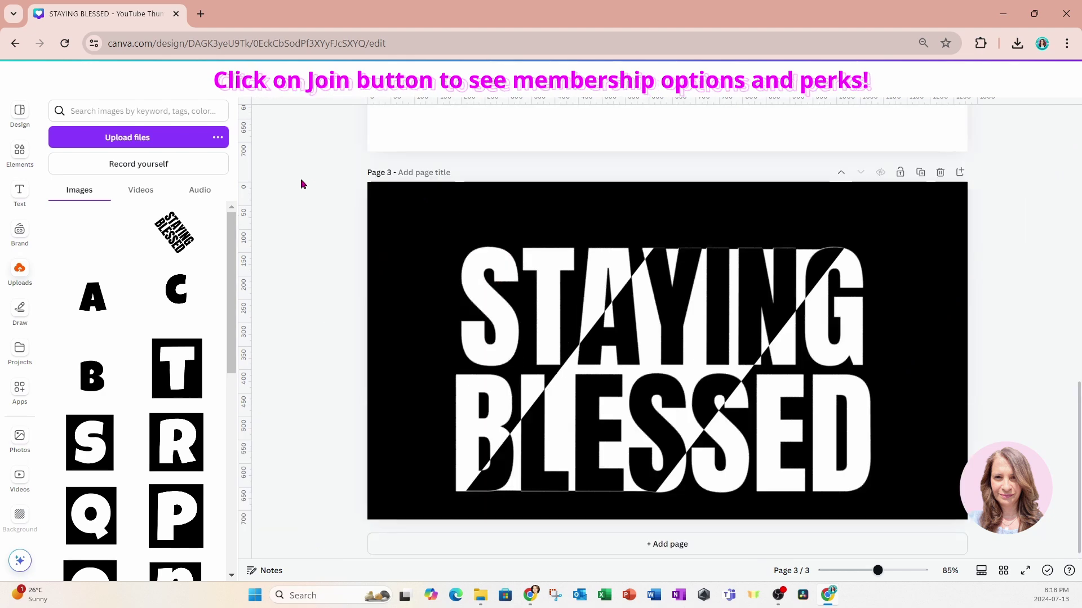
pyautogui.click(387, 225)
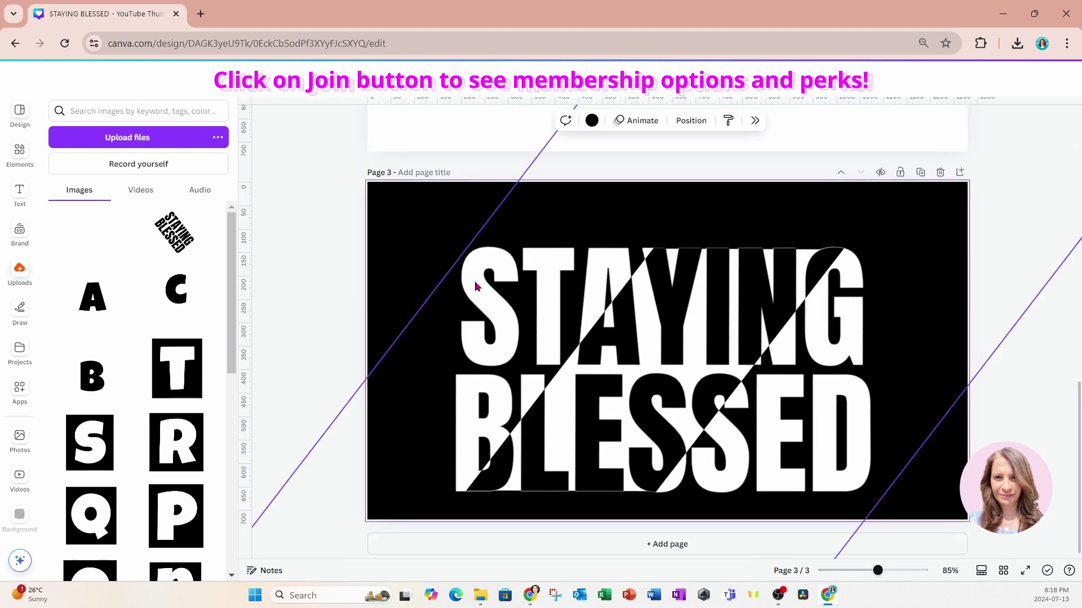
pyautogui.click(595, 349)
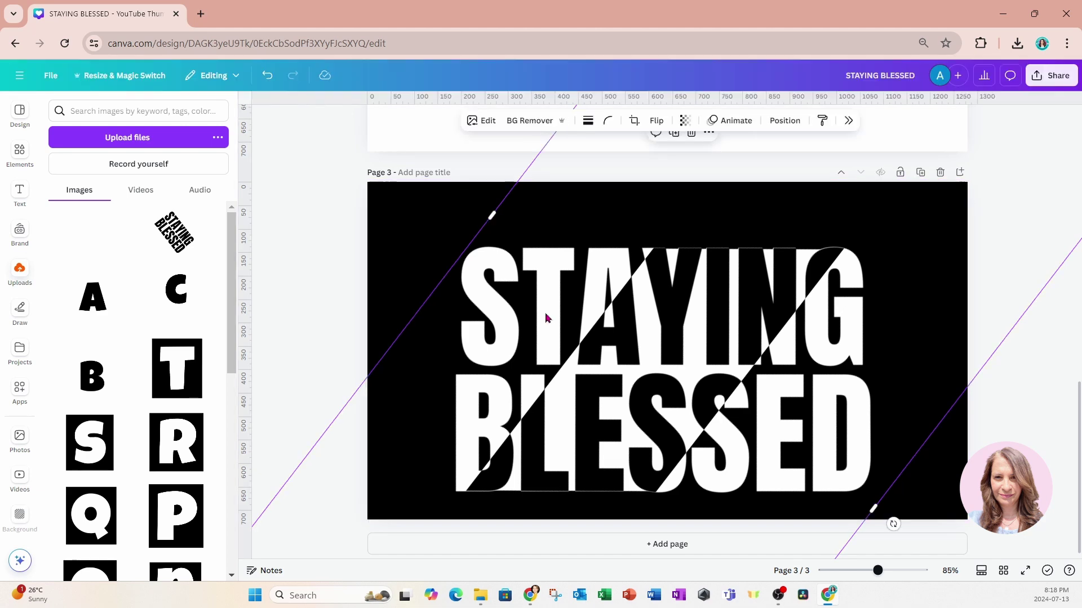
pyautogui.moveTo(877, 571); pyautogui.dragTo(871, 572)
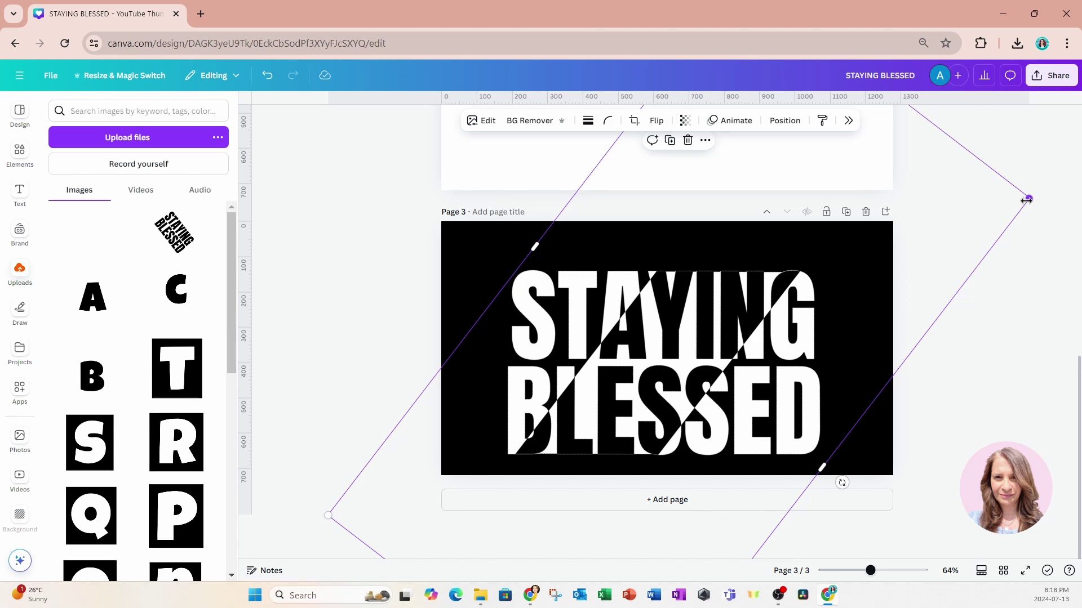
pyautogui.moveTo(1025, 200); pyautogui.dragTo(1020, 200)
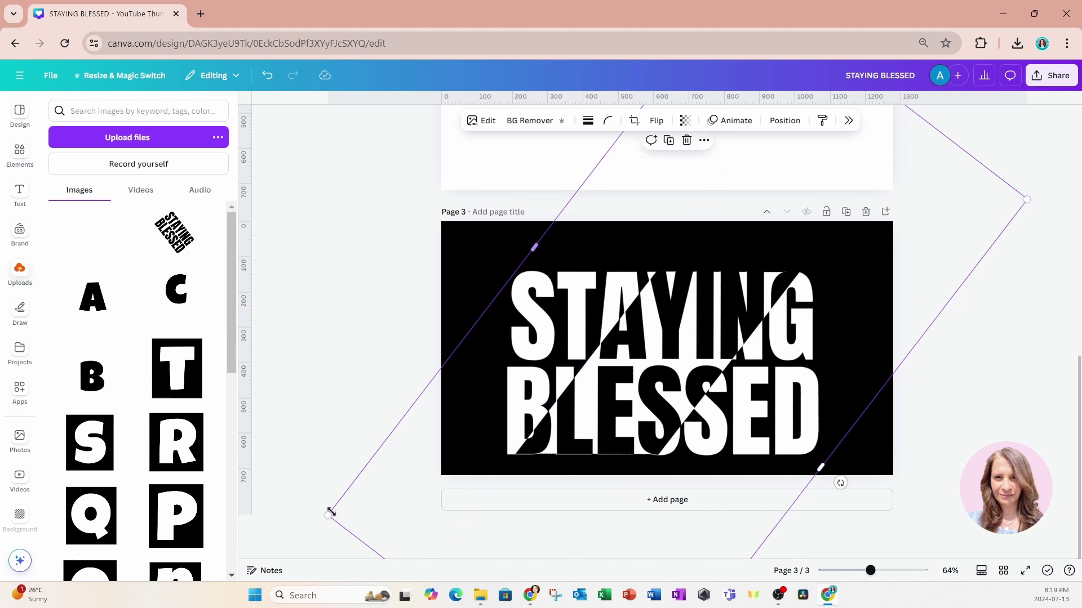
pyautogui.moveTo(330, 515); pyautogui.dragTo(332, 514)
pyautogui.click(390, 345)
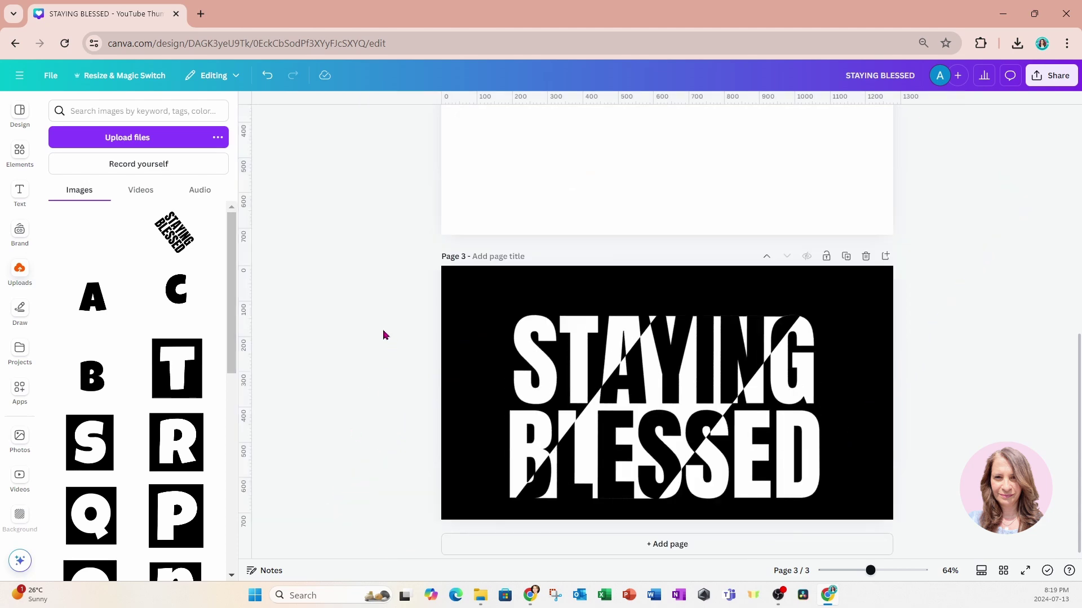
pyautogui.scroll(1, 381, 333)
pyautogui.hotkey('ctrl', 'a')
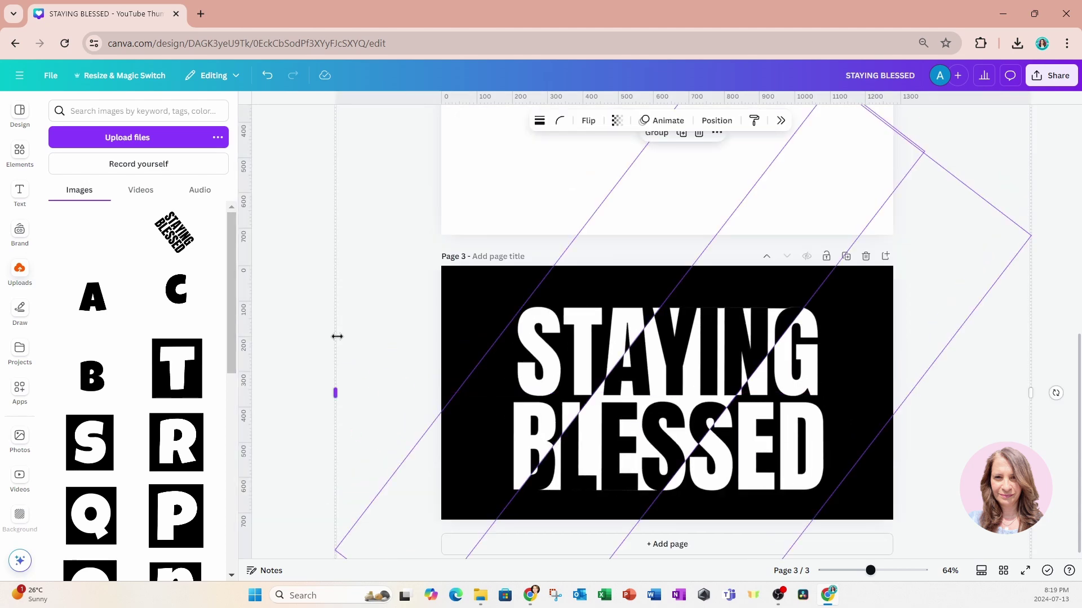
pyautogui.click(311, 328)
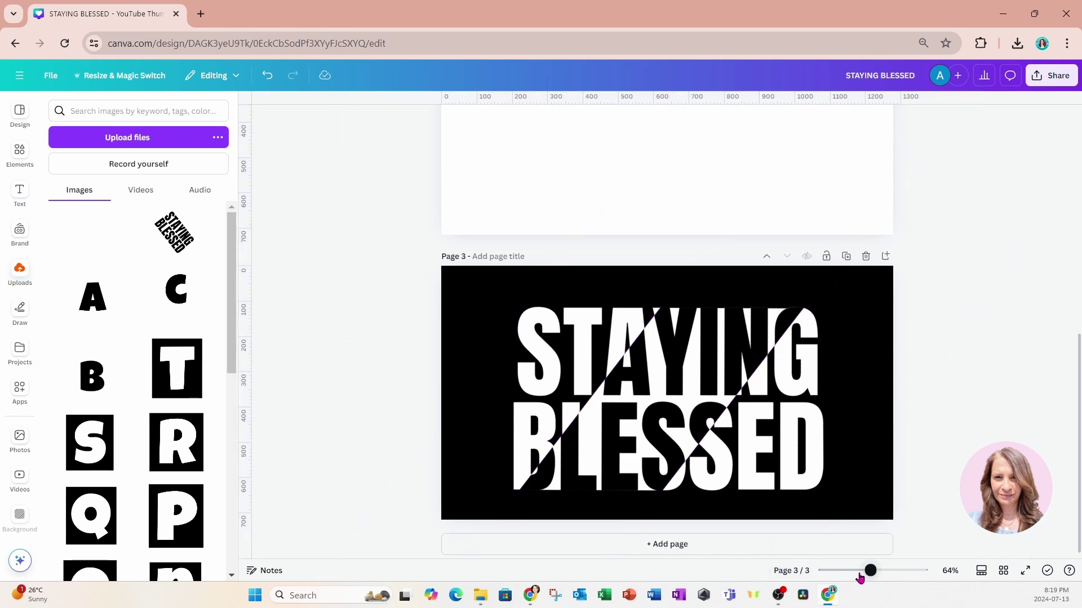
pyautogui.moveTo(871, 571); pyautogui.dragTo(882, 570)
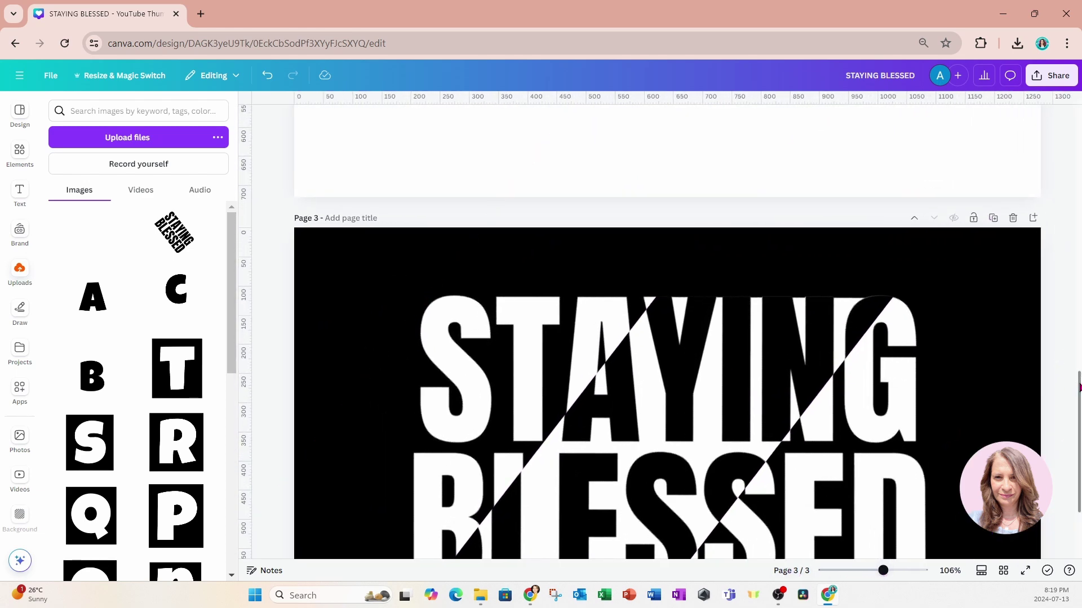
pyautogui.moveTo(1077, 388); pyautogui.dragTo(1078, 418)
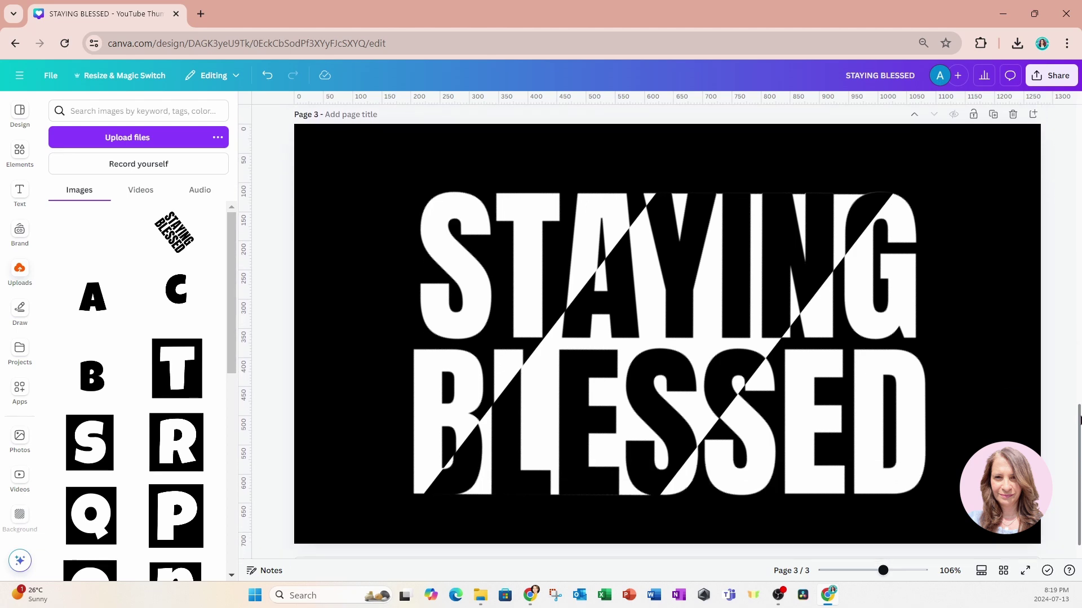